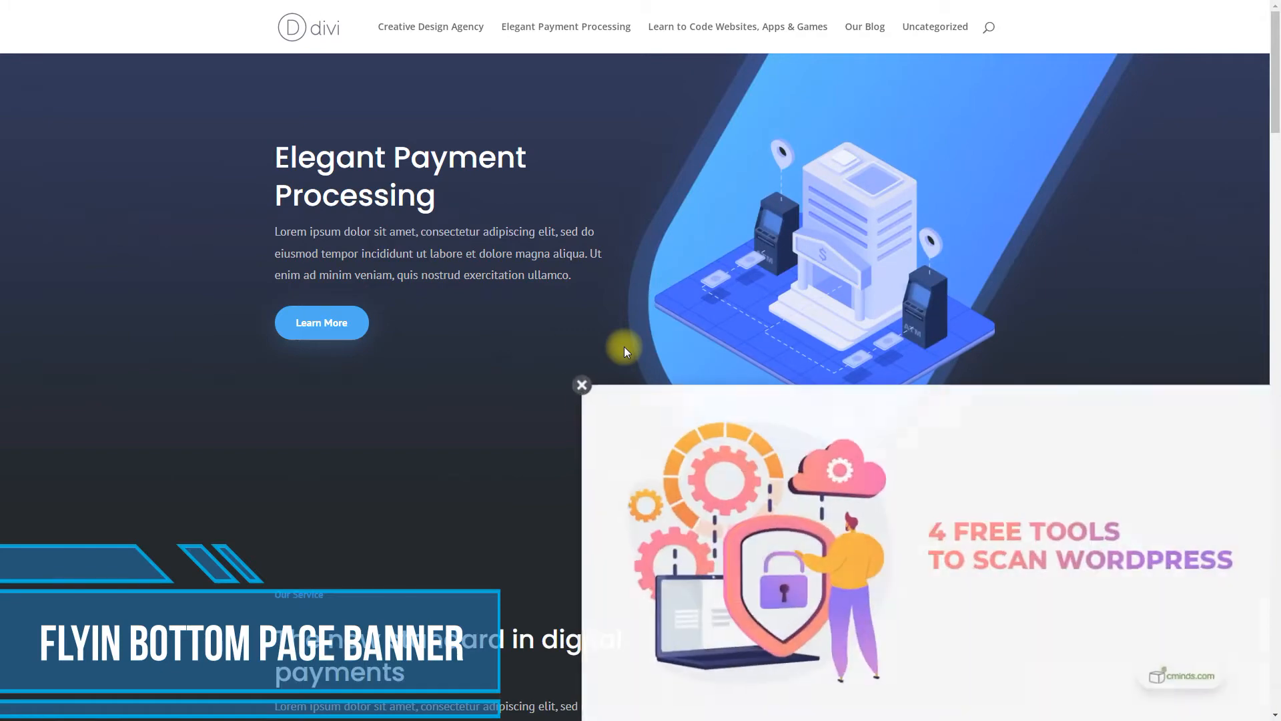
# - Close the fly-in promo, reload the Our Blog page twice for new random video ads, and play one
pyautogui.click(587, 386)
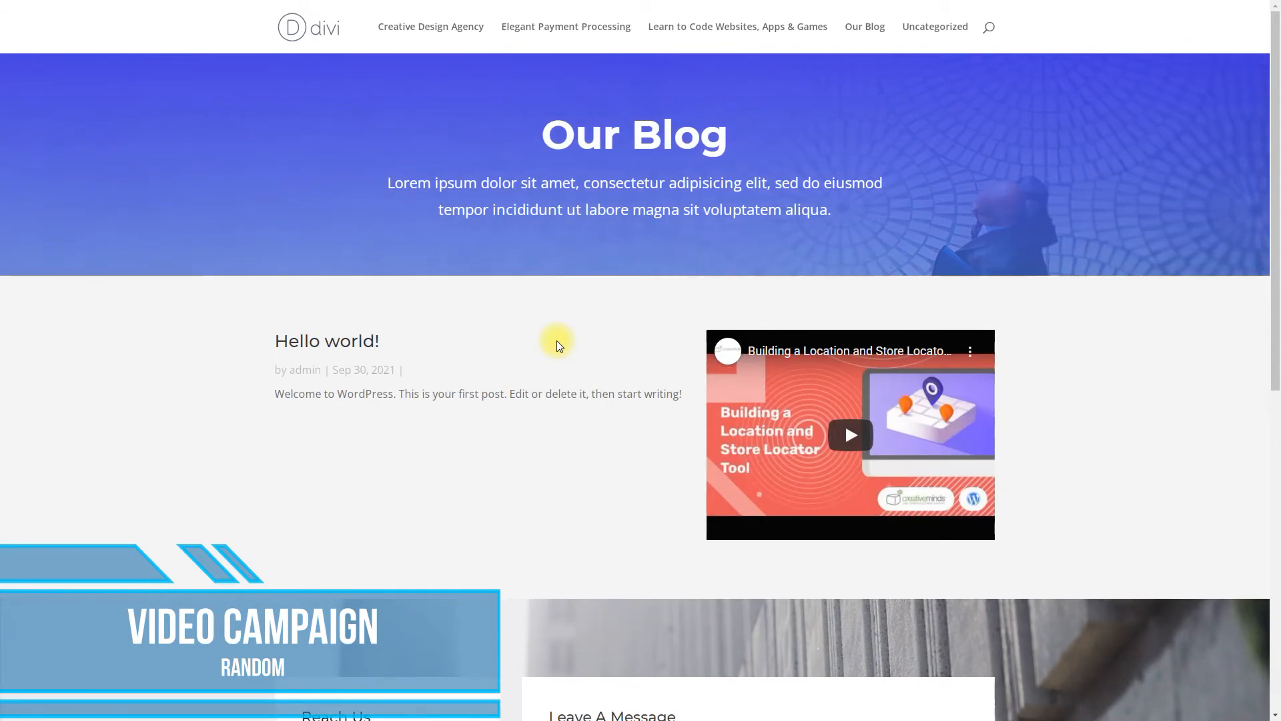
pyautogui.rightClick(557, 340)
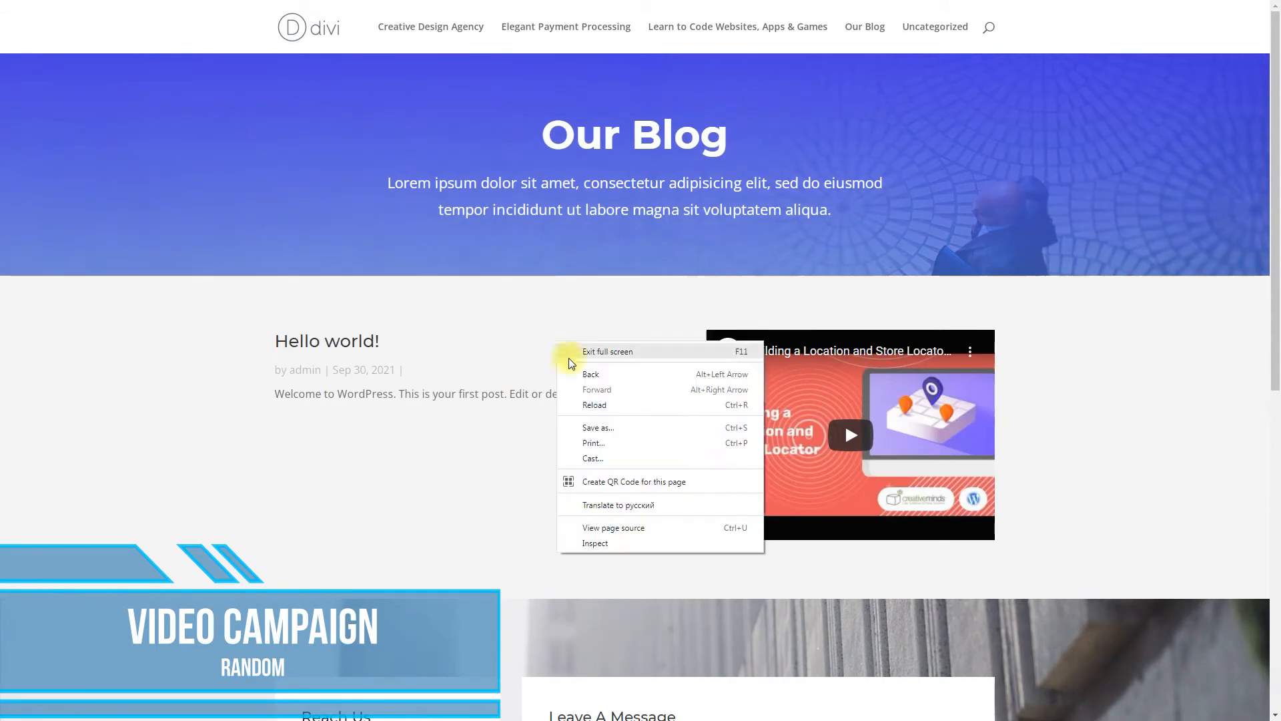
pyautogui.click(601, 403)
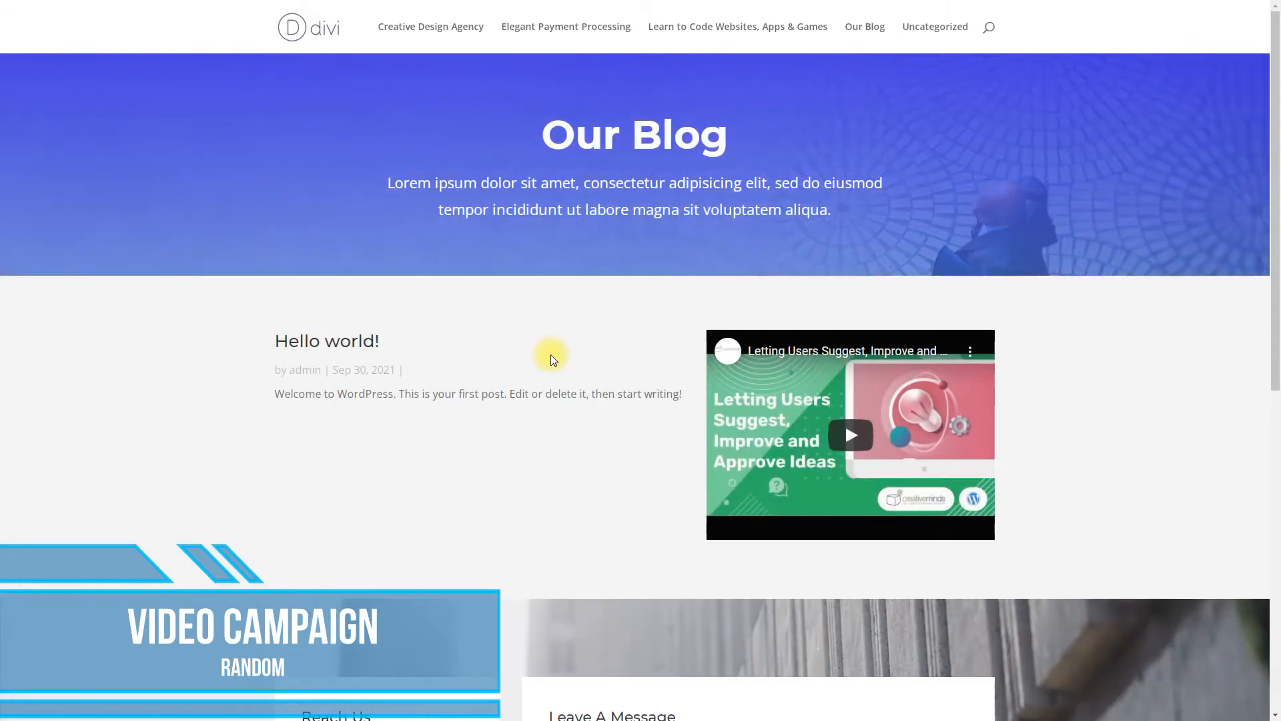
pyautogui.rightClick(551, 354)
pyautogui.click(590, 417)
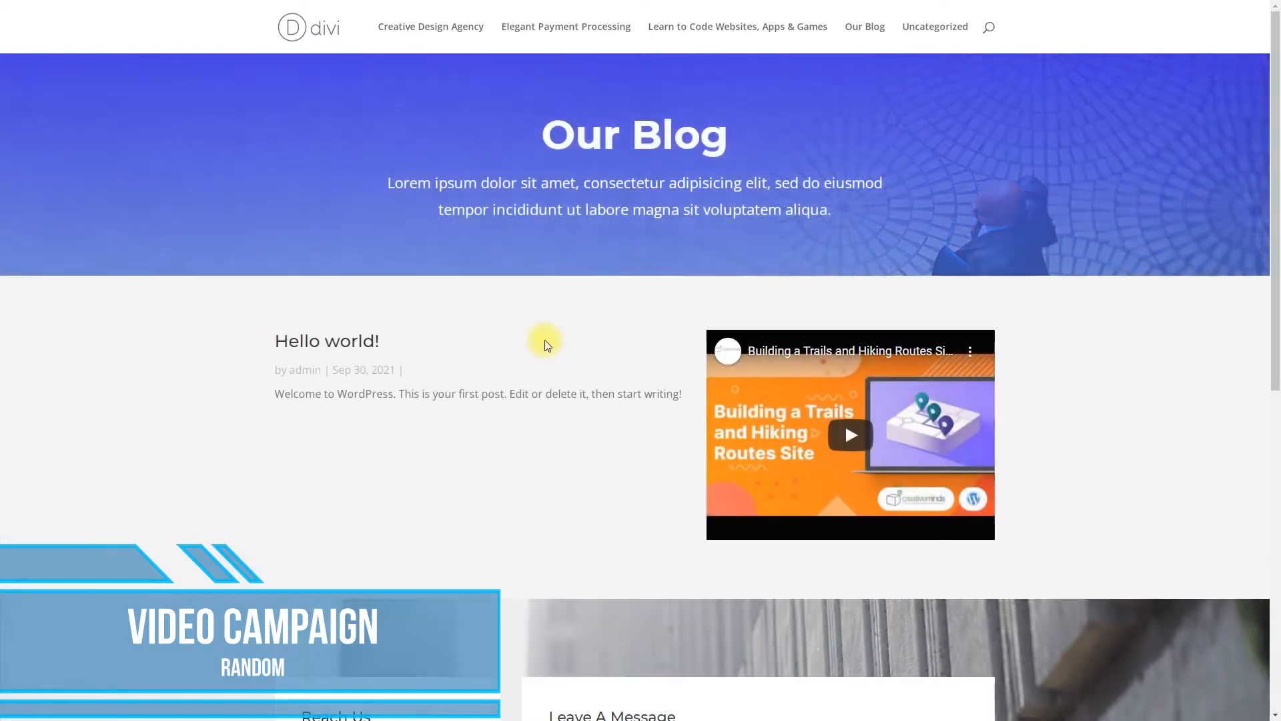
pyautogui.click(841, 442)
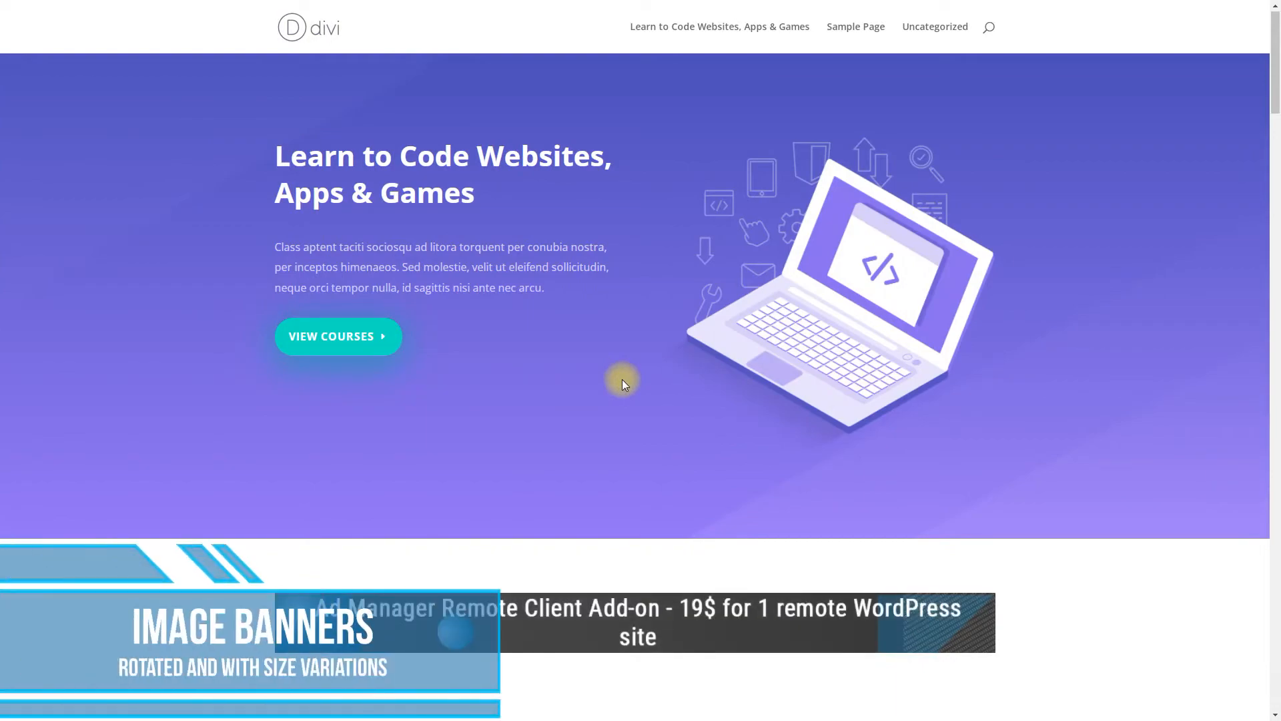
# - Scroll down the Learn to Code page to the banner, switch to mobile width, and scroll to it again
pyautogui.scroll(-4, 622, 379)
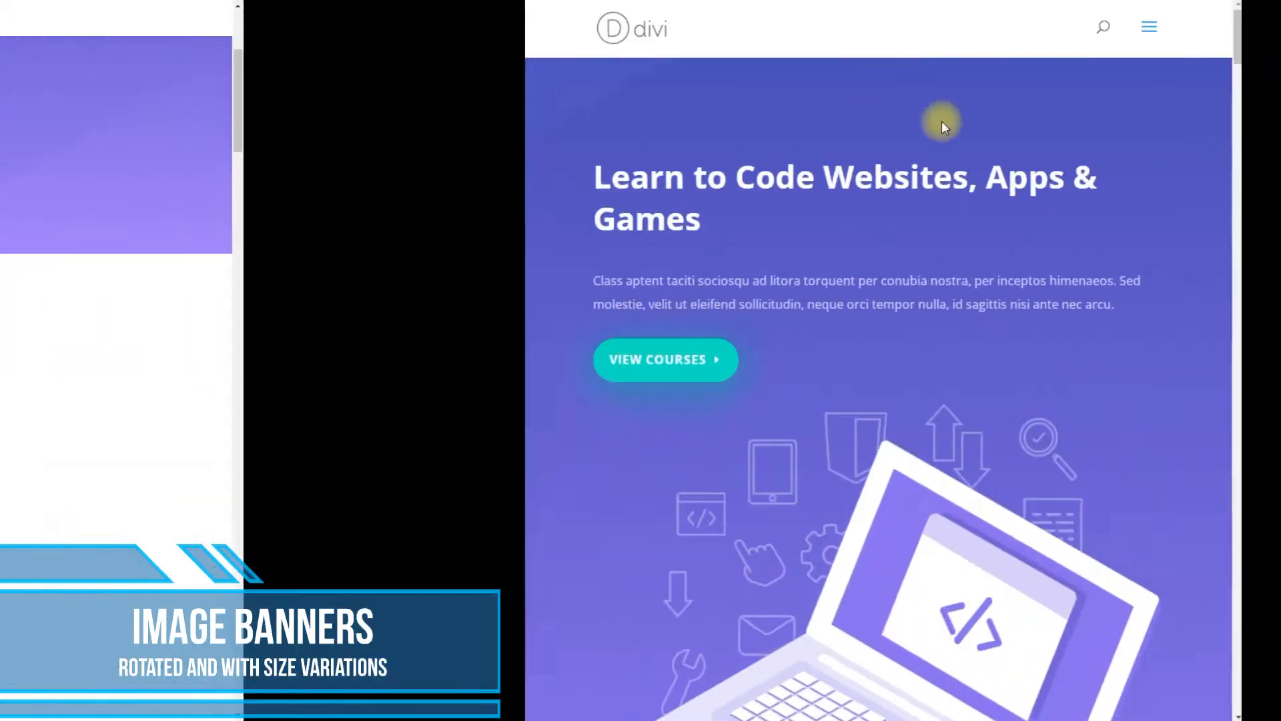
pyautogui.scroll(-10, 698, 121)
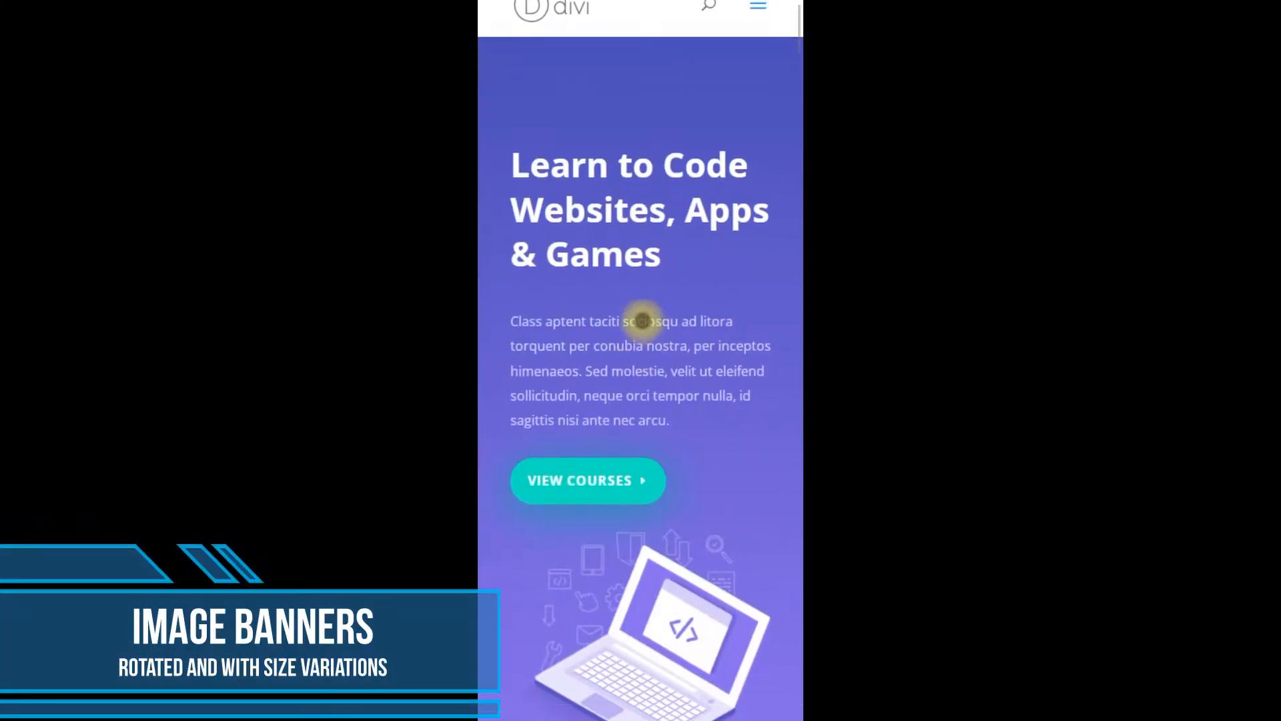
pyautogui.scroll(-3, 643, 320)
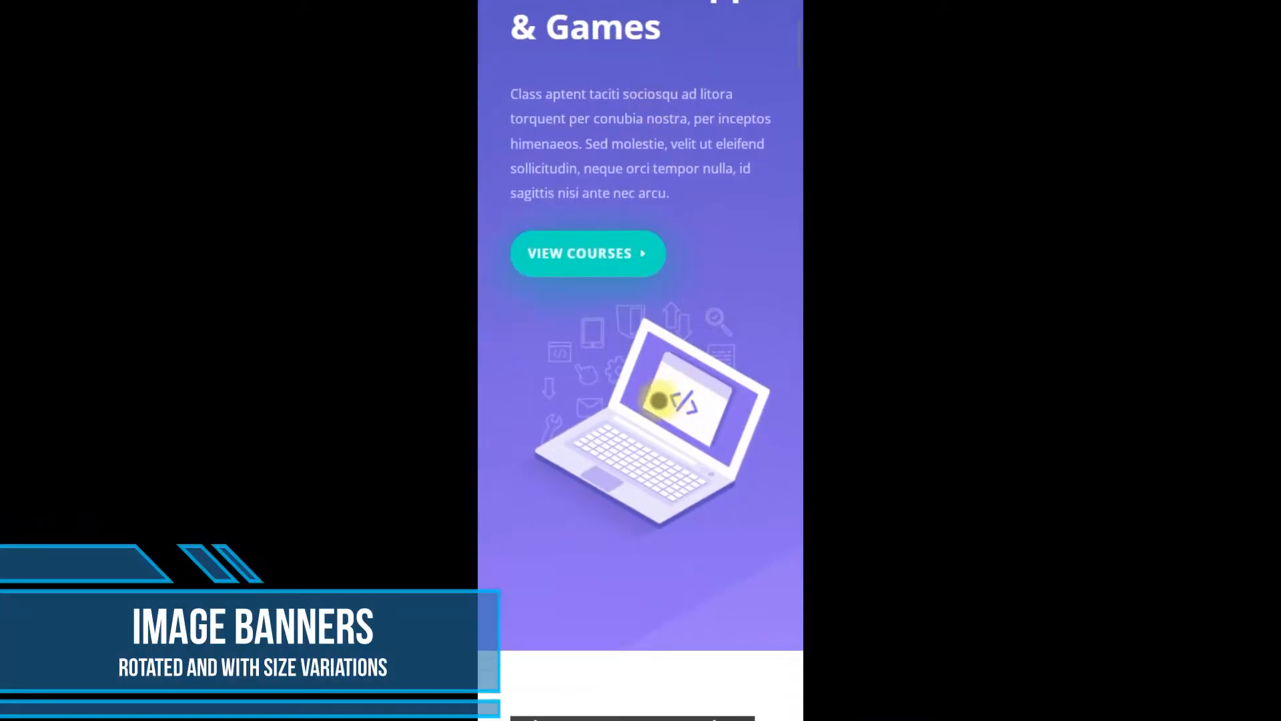
pyautogui.scroll(-7, 658, 400)
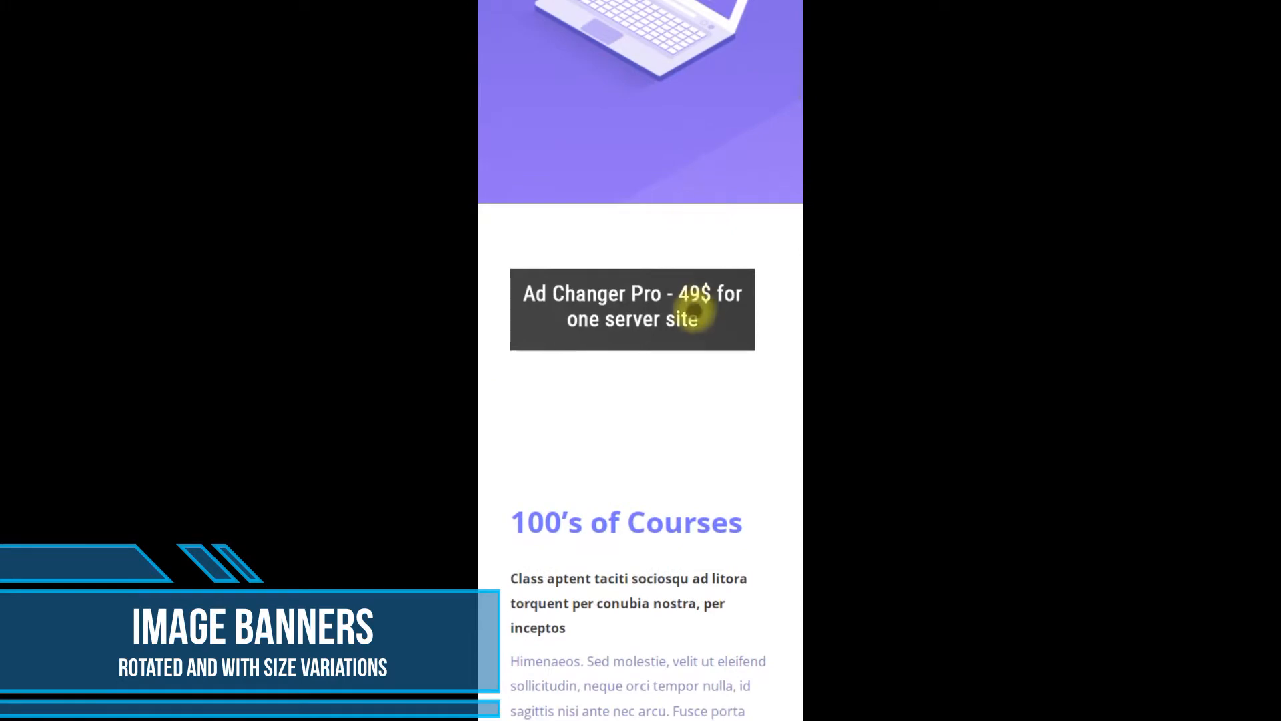
pyautogui.moveTo(690, 443); pyautogui.dragTo(692, 354)
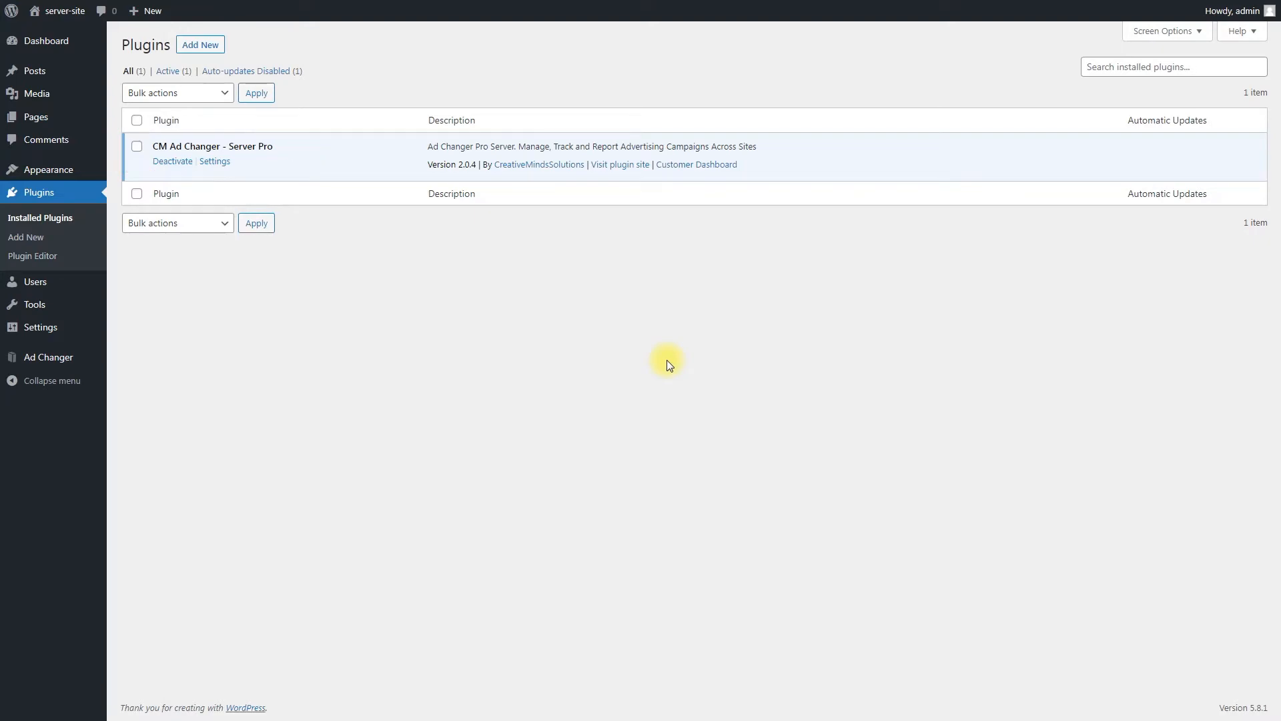
# - Open Ad Changer Settings from the admin sidebar, review General Settings, then view the Geolocation tab
pyautogui.moveTo(93, 360)
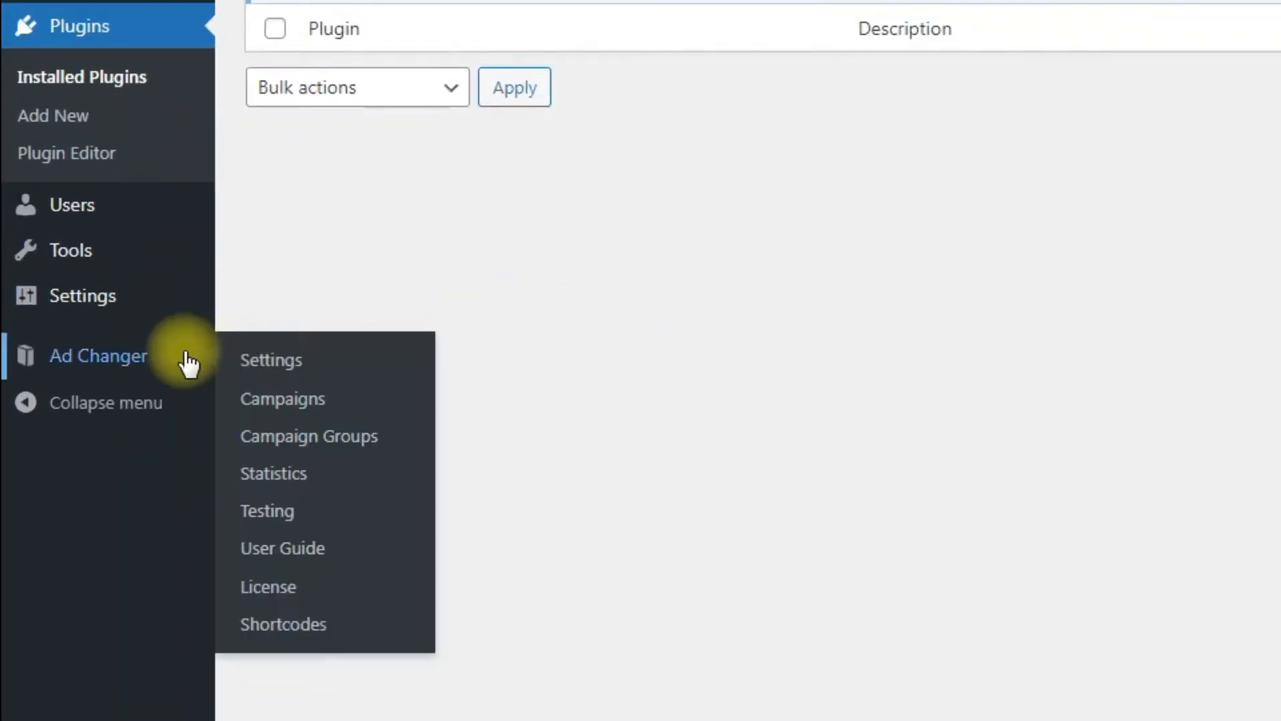
pyautogui.click(371, 361)
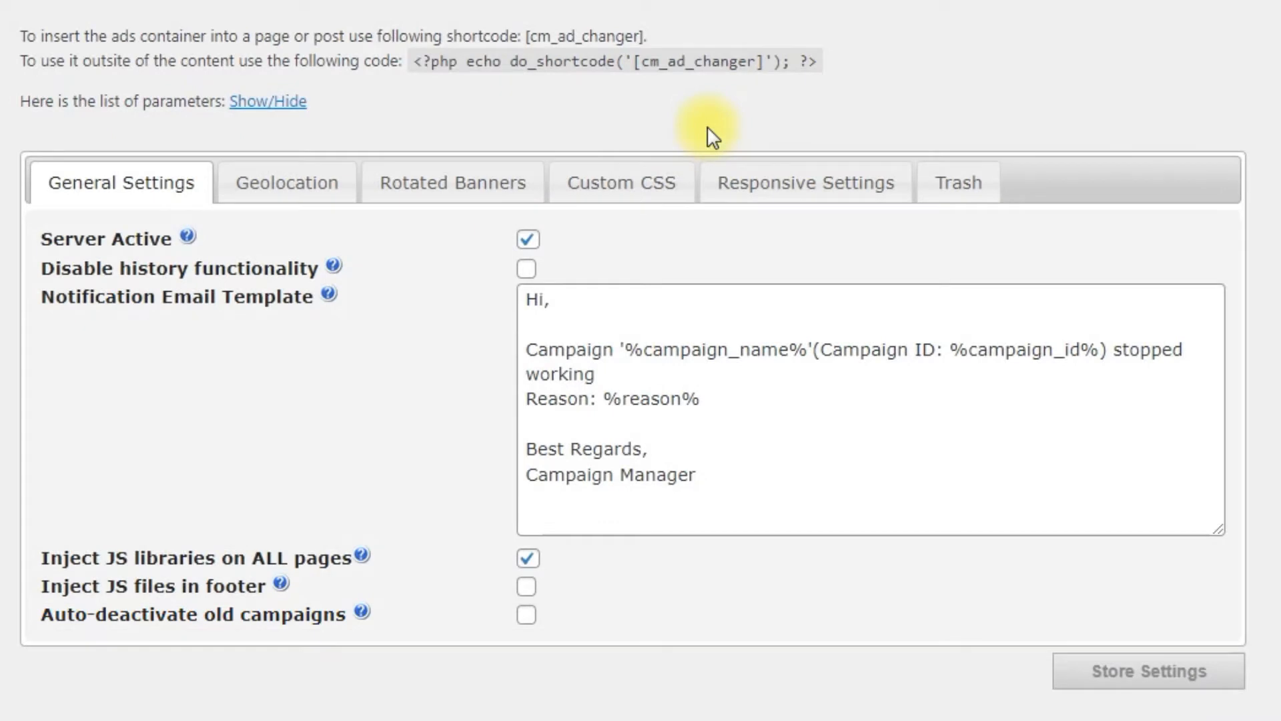
pyautogui.click(310, 190)
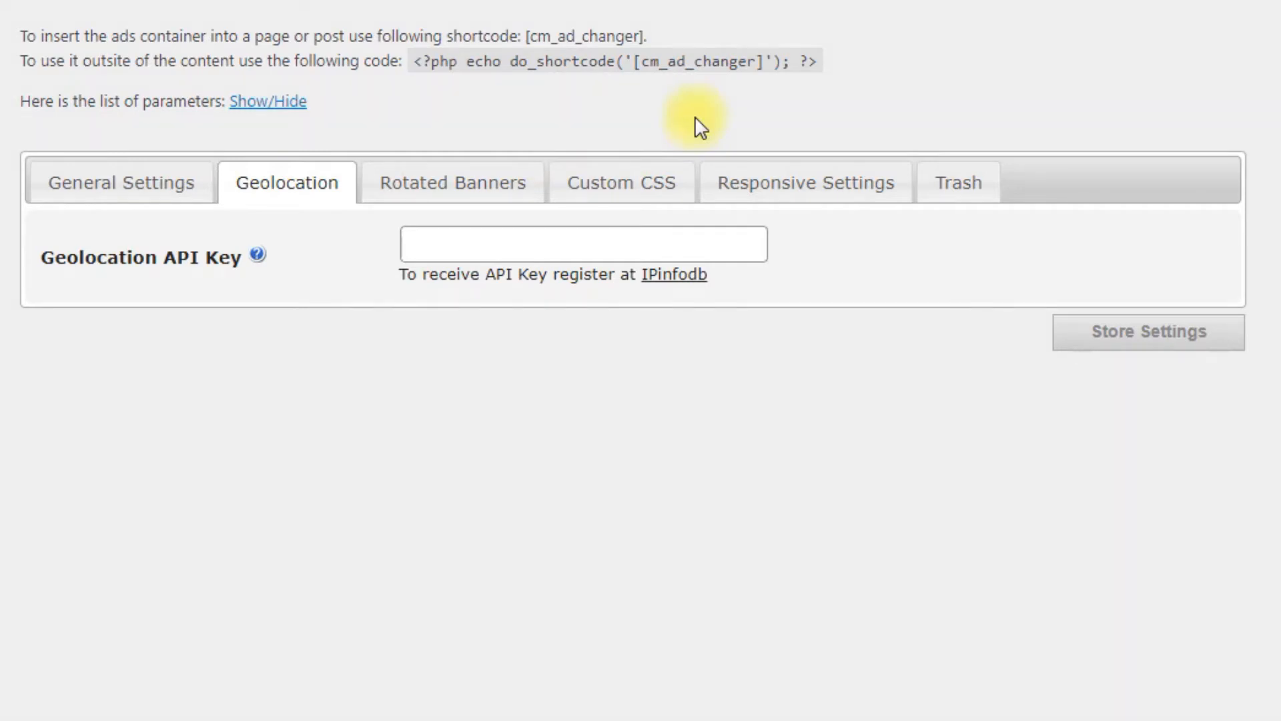
# - Under Rotated Banners keep the Fade effect, set interval 2000 and transition time 300, then view Custom CSS
pyautogui.click(502, 186)
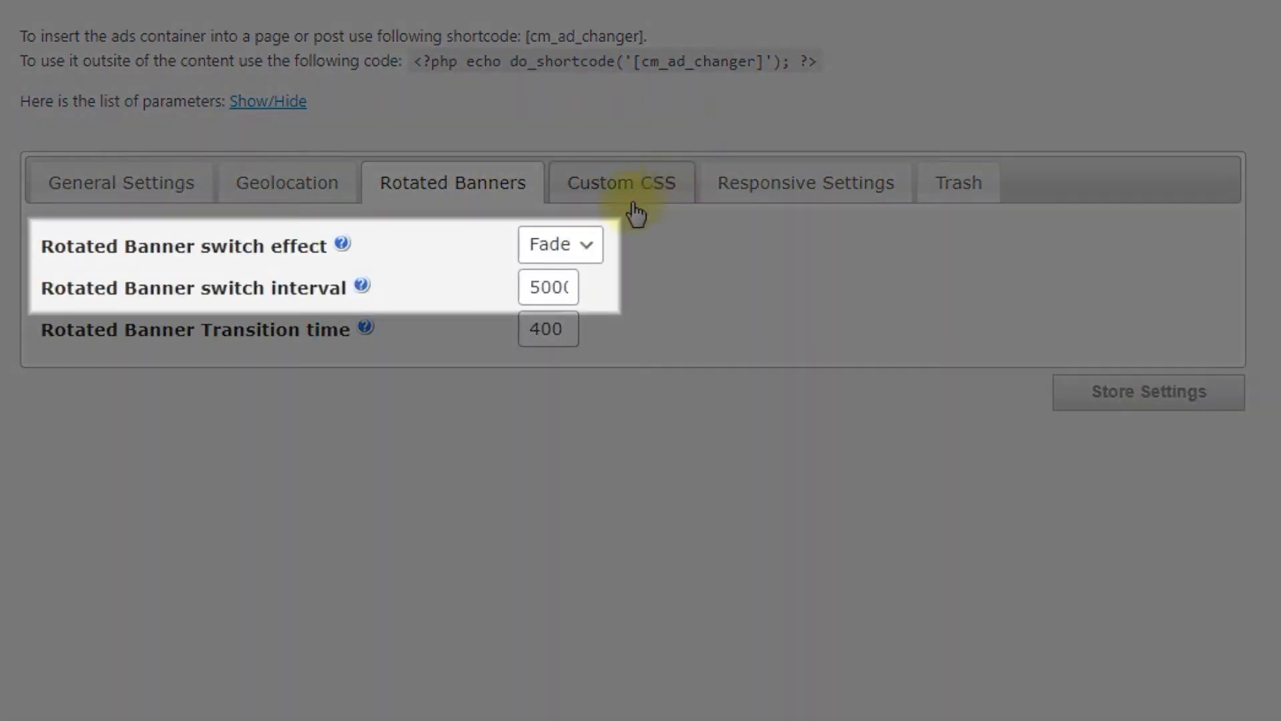
pyautogui.click(596, 248)
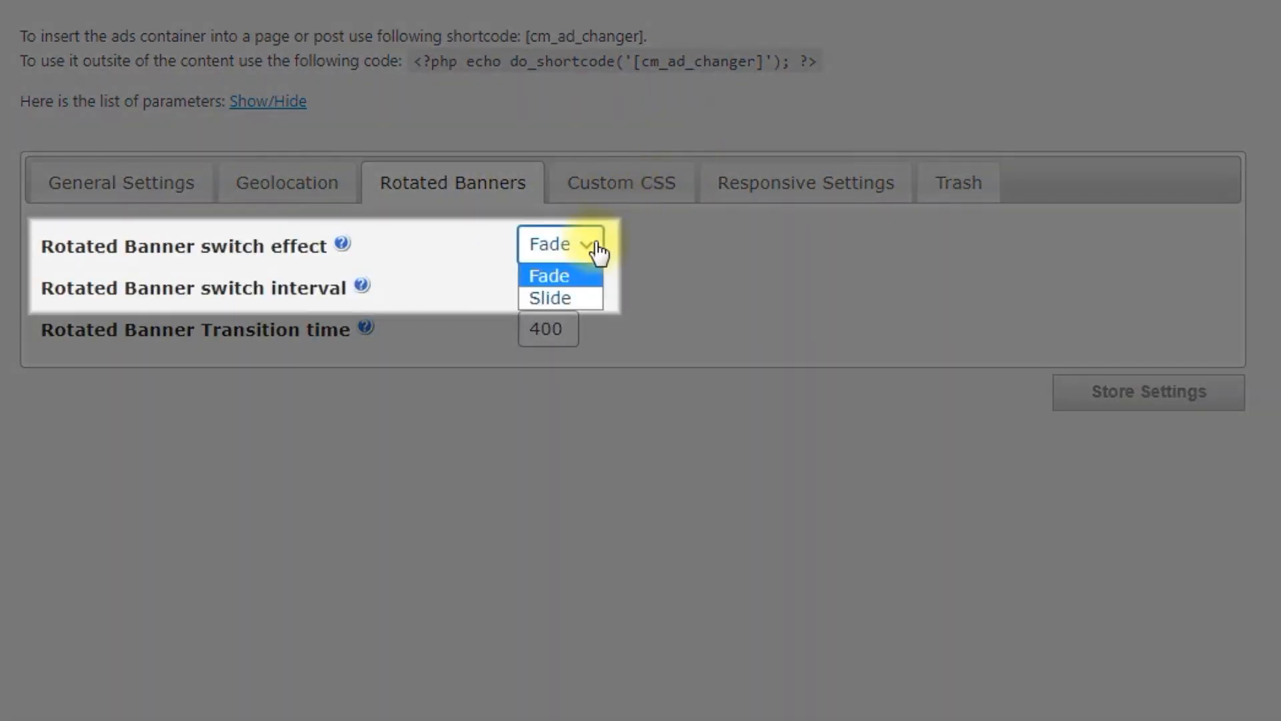
pyautogui.click(694, 267)
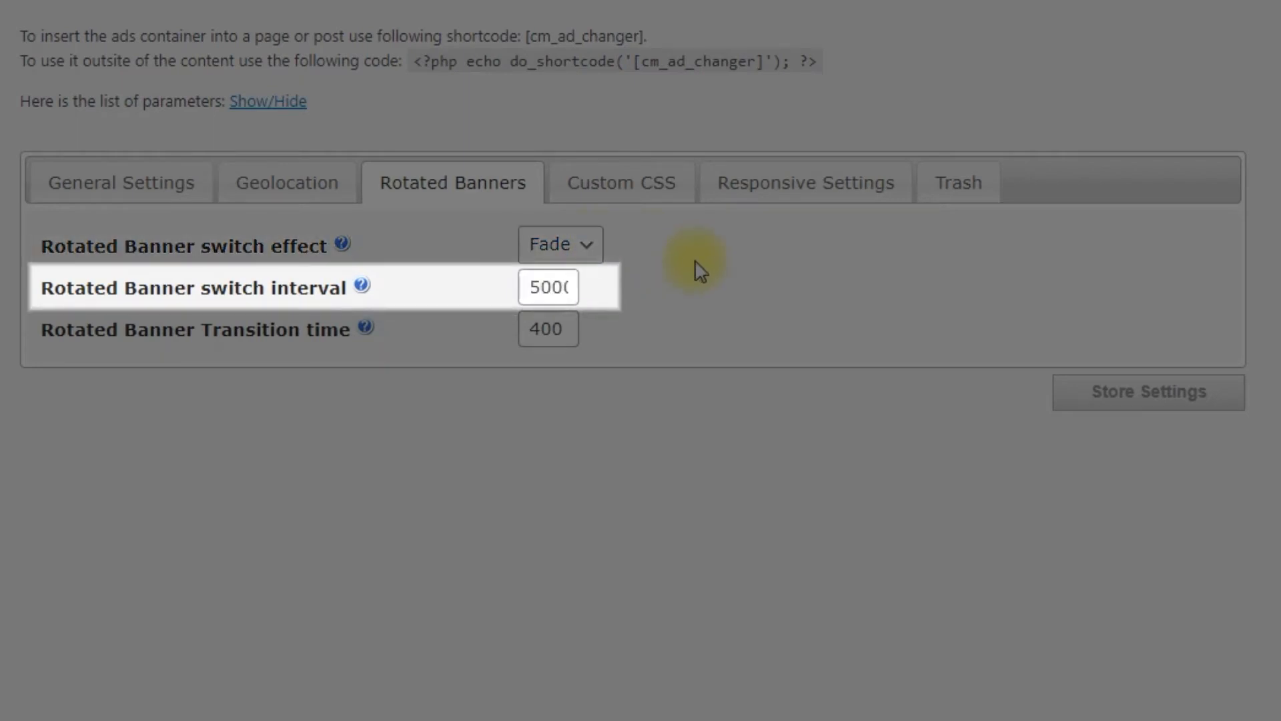
pyautogui.moveTo(541, 287); pyautogui.dragTo(505, 286)
pyautogui.write('2')
pyautogui.click(719, 296)
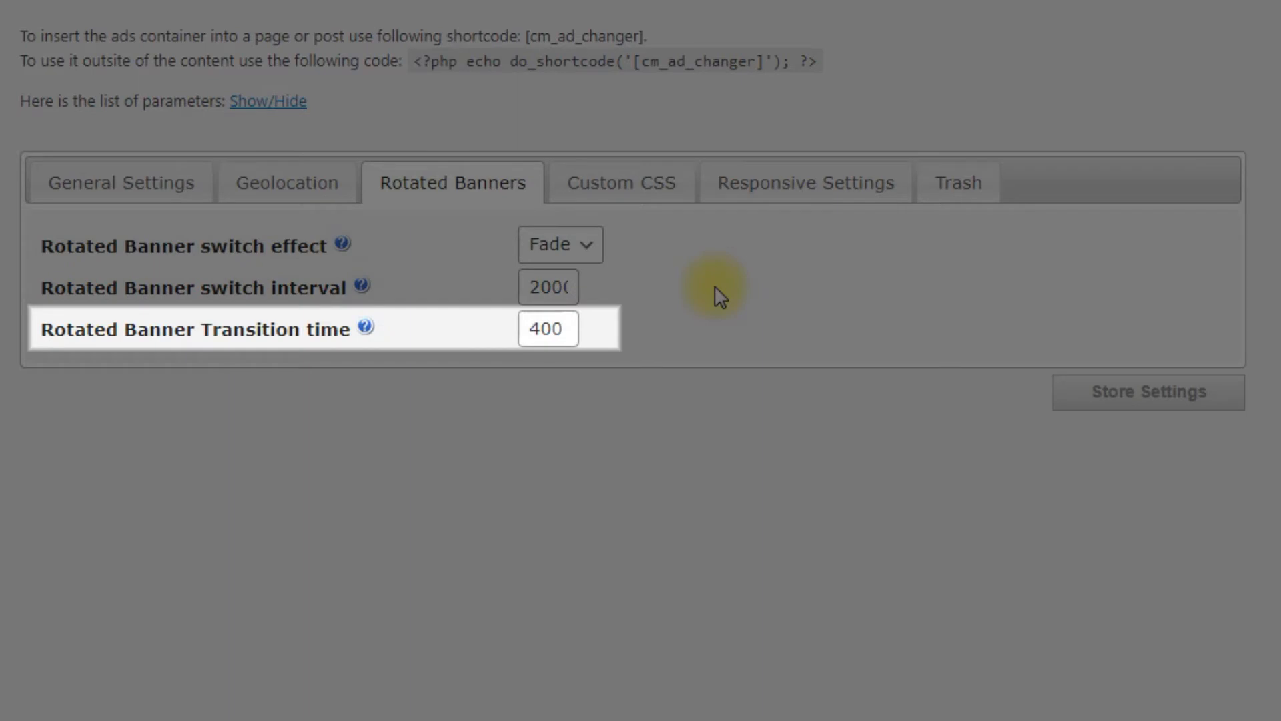
pyautogui.click(543, 328)
pyautogui.press('BackSpace')
pyautogui.write('3')
pyautogui.click(750, 286)
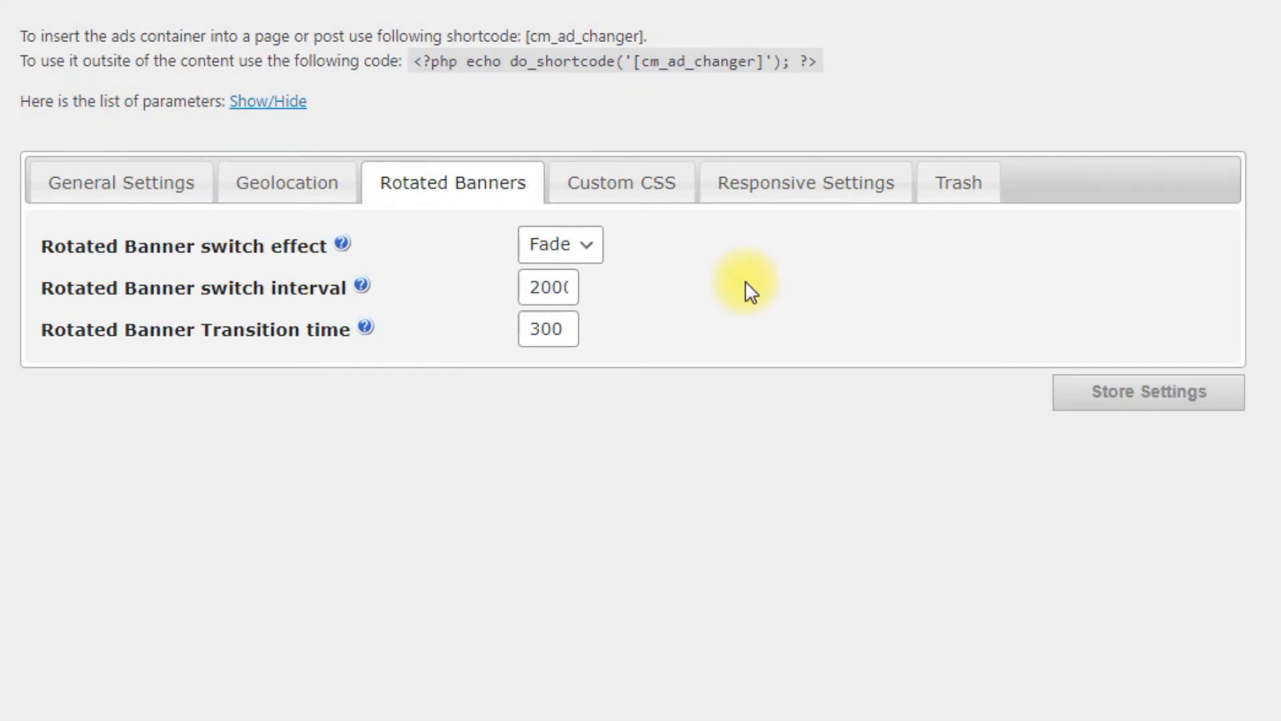
pyautogui.click(656, 195)
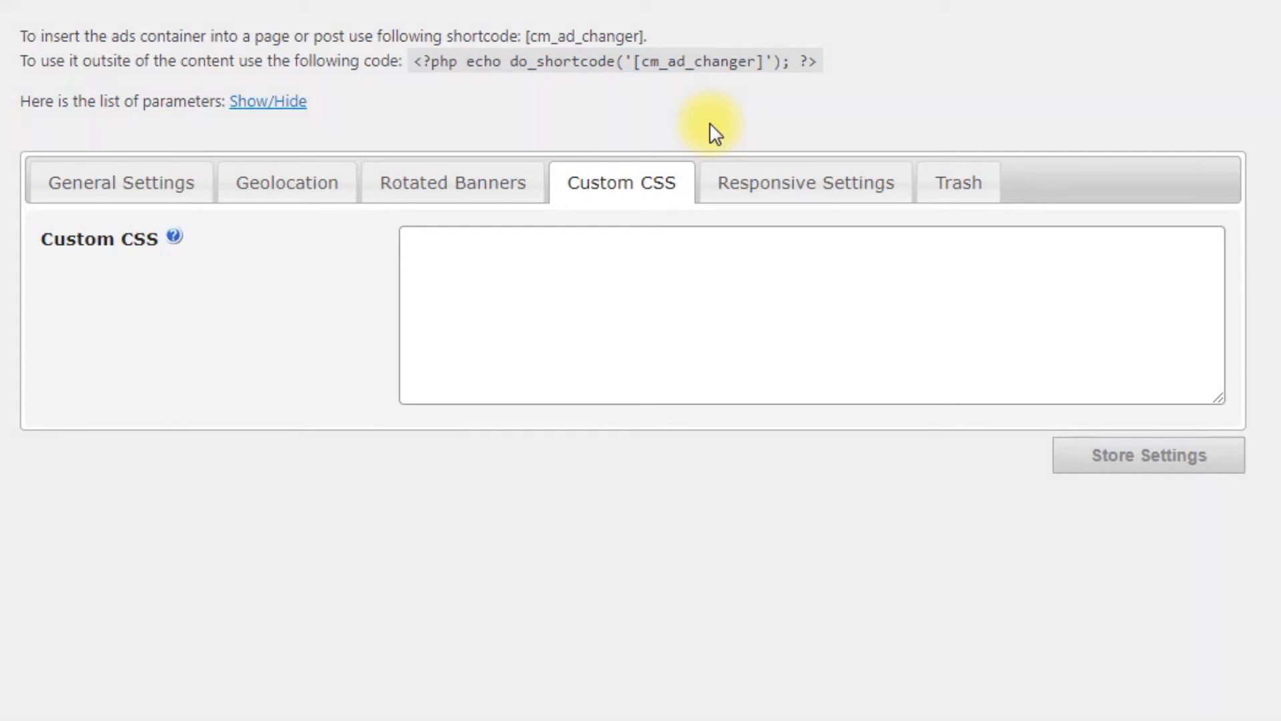
# - View the Responsive Settings: banner variations on, screen-size based, resize if no variations
pyautogui.click(780, 187)
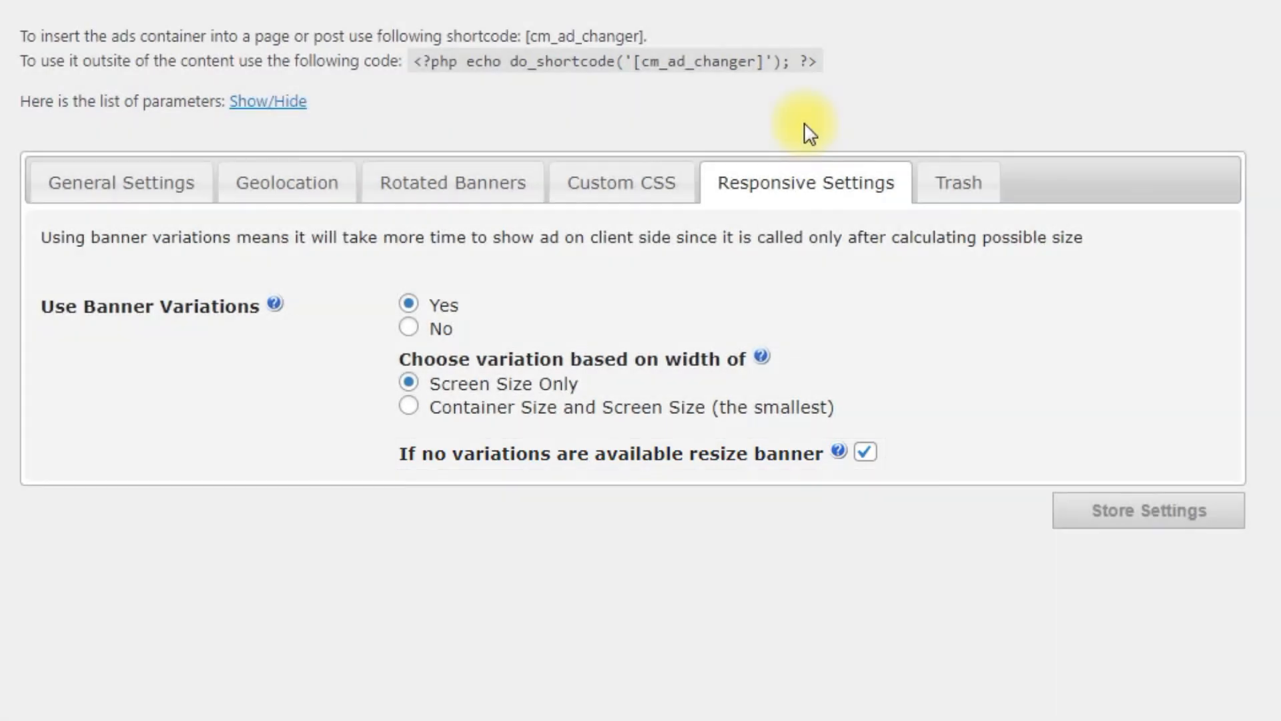
# - Check the Trash tab, store the plugin settings, and go to the Campaigns list
pyautogui.click(943, 190)
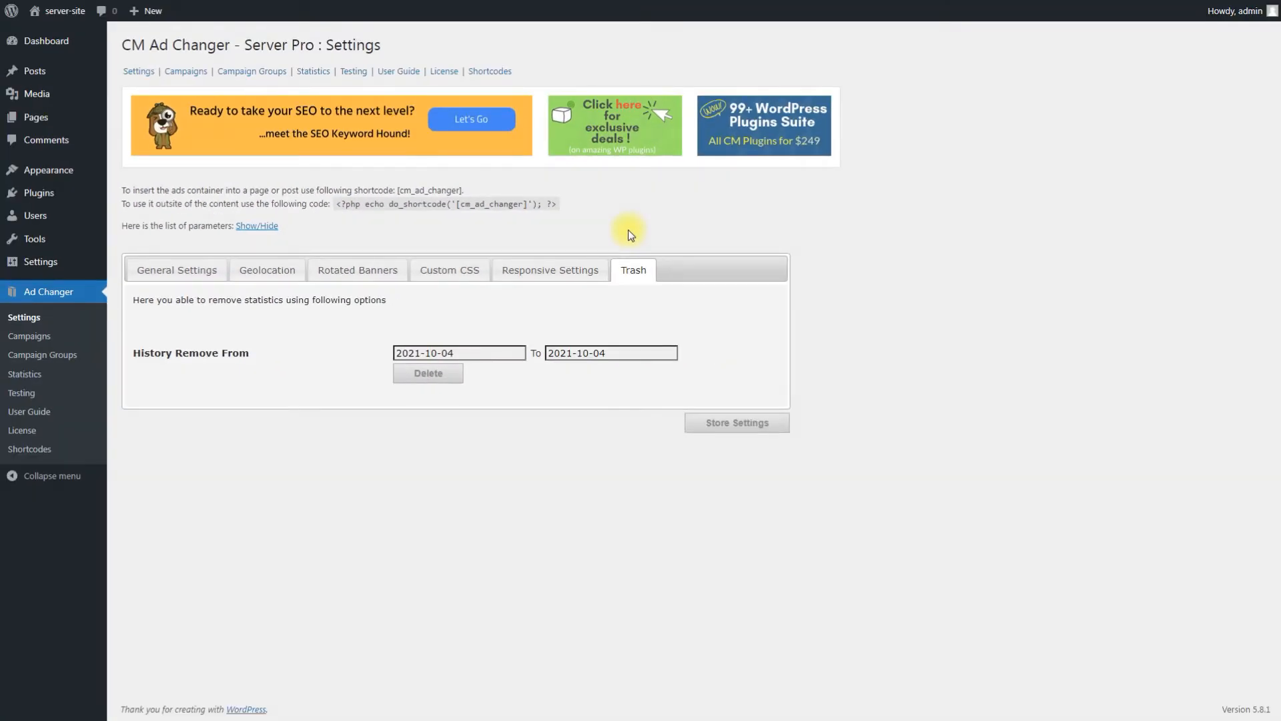
pyautogui.click(739, 422)
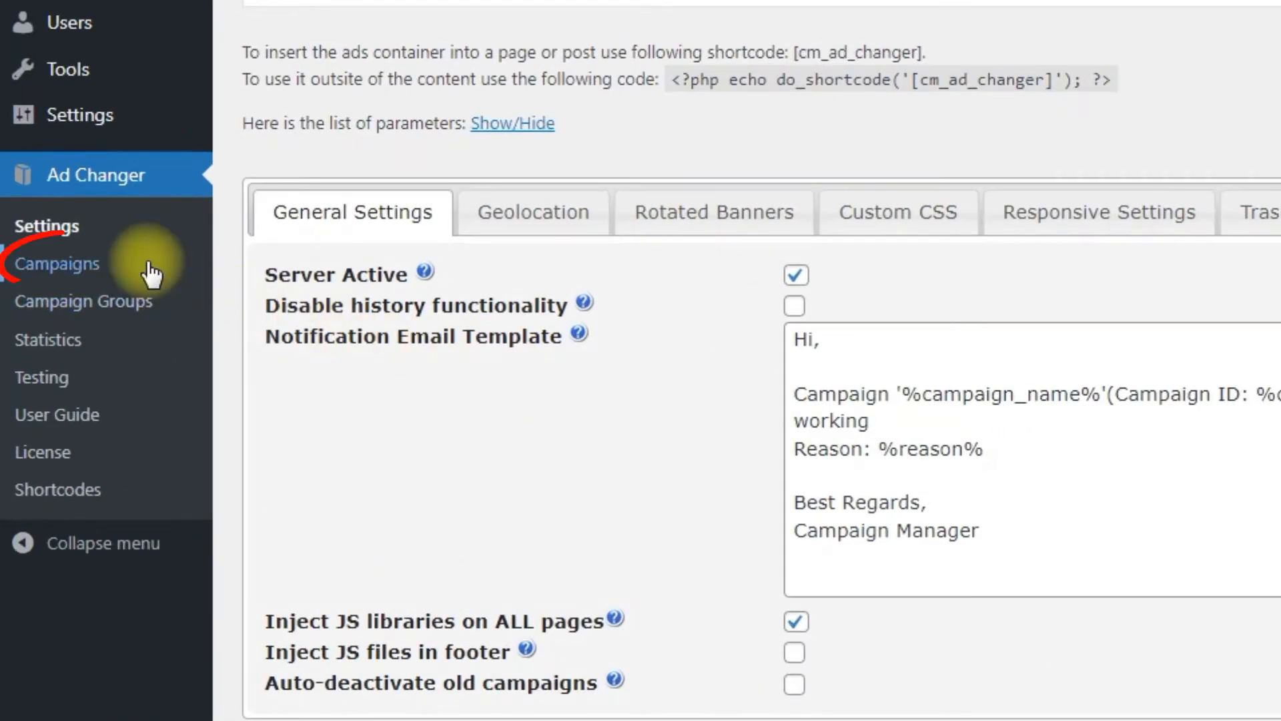
pyautogui.click(151, 272)
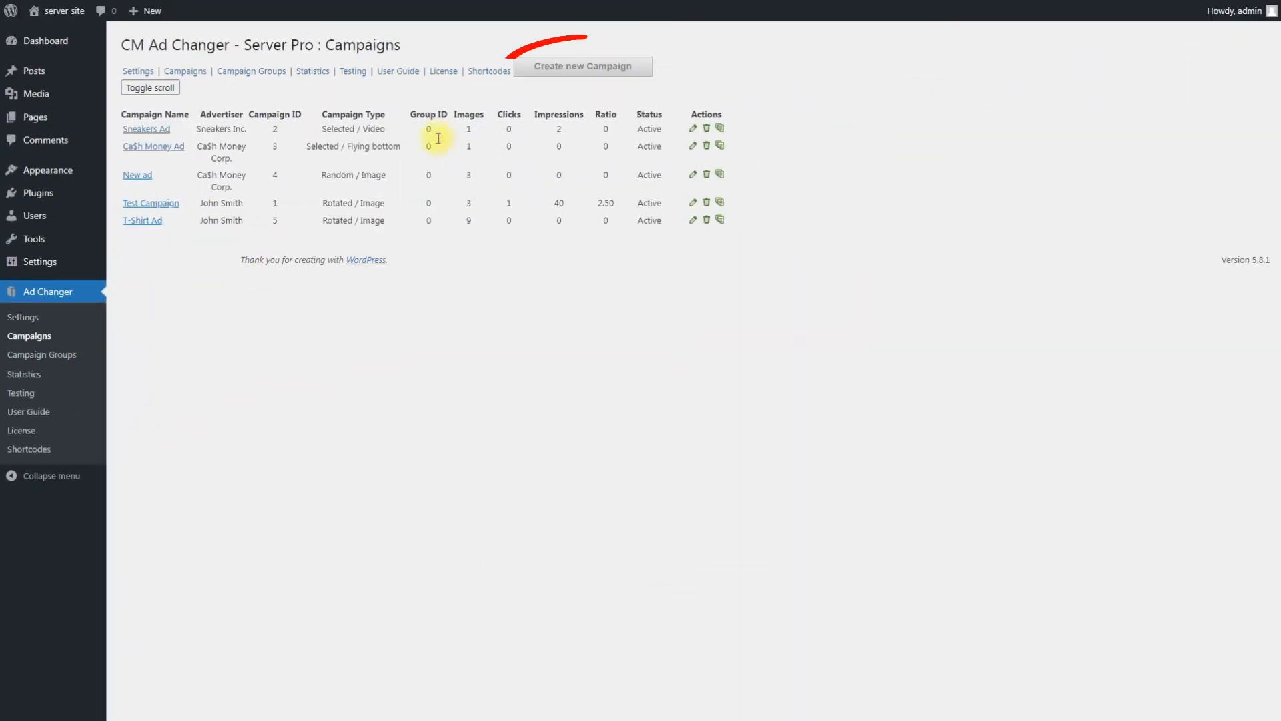
pyautogui.click(594, 71)
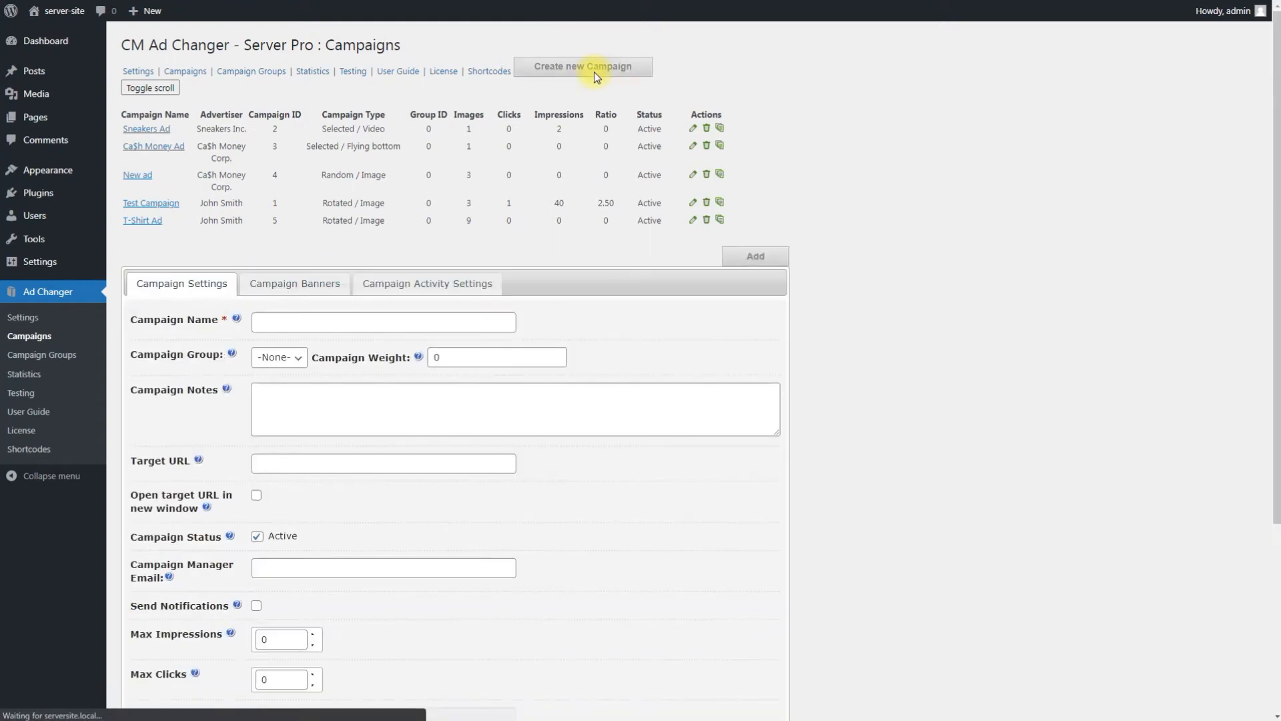
pyautogui.scroll(-3, 814, 169)
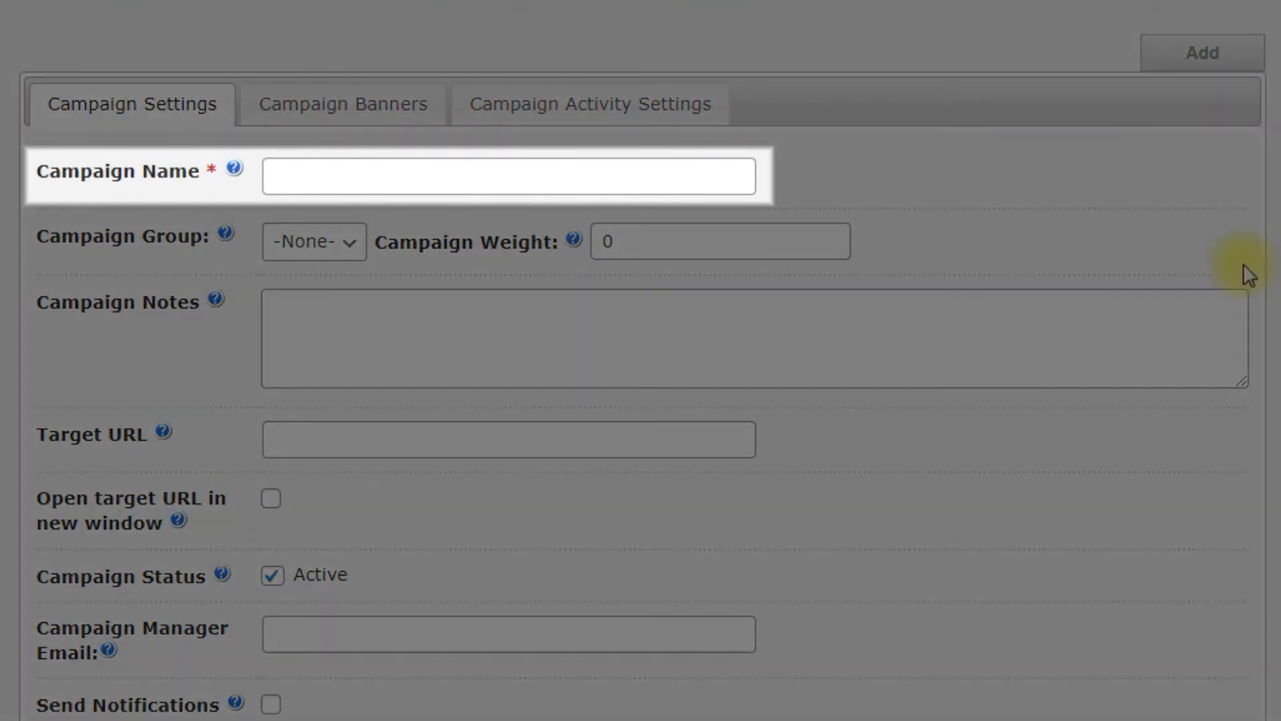
# - Name the campaign 'Ad Changer Pro' and add the note 'Internal note for a campaign'
pyautogui.click(658, 166)
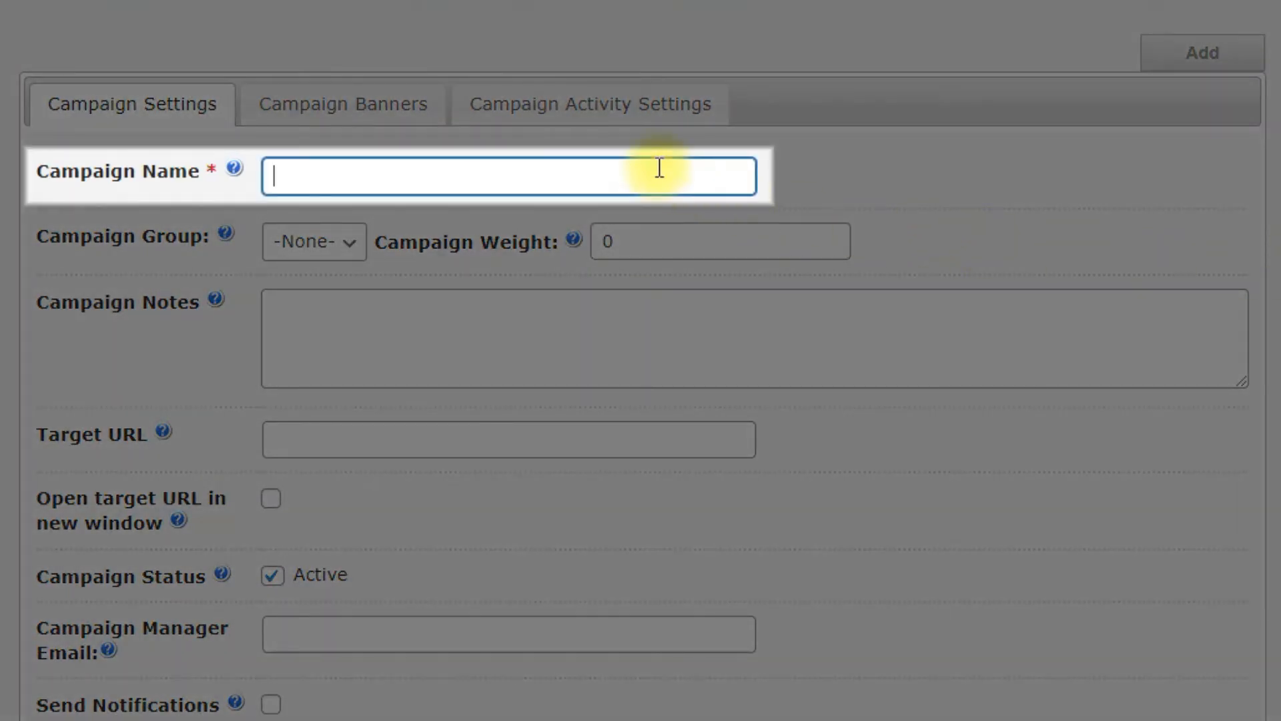
pyautogui.write('Ad Changer Pro')
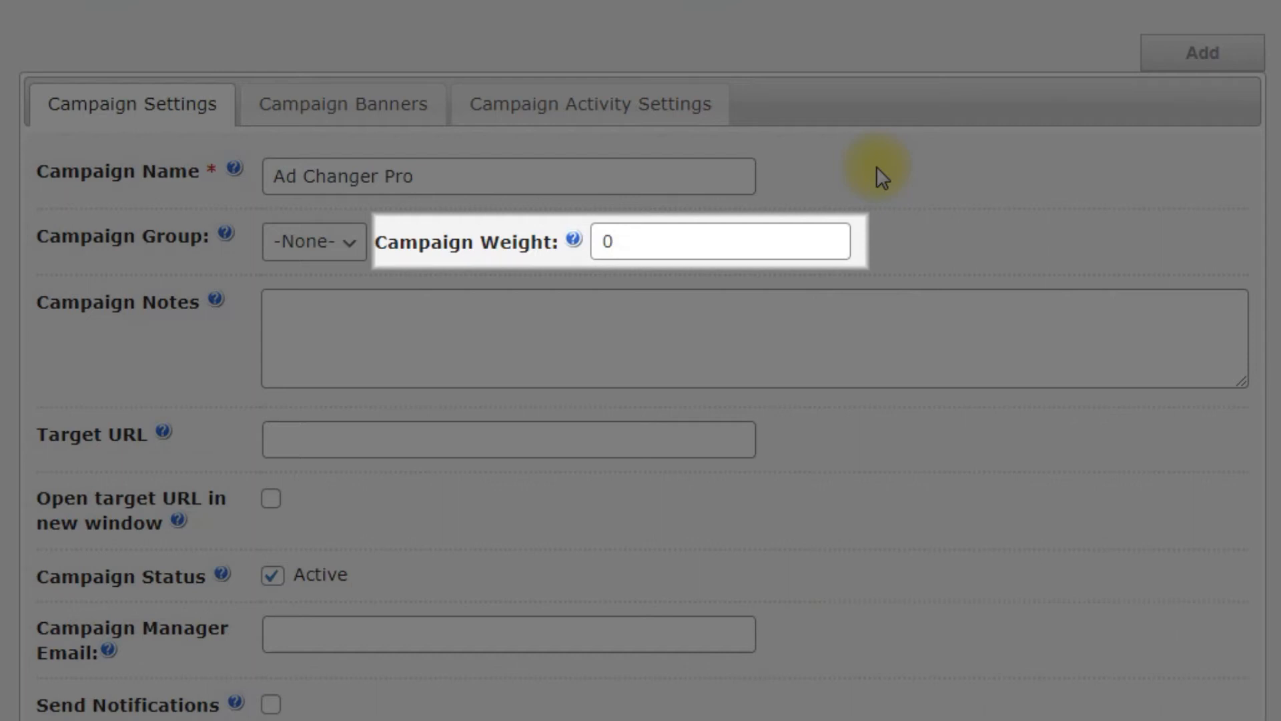
pyautogui.click(694, 344)
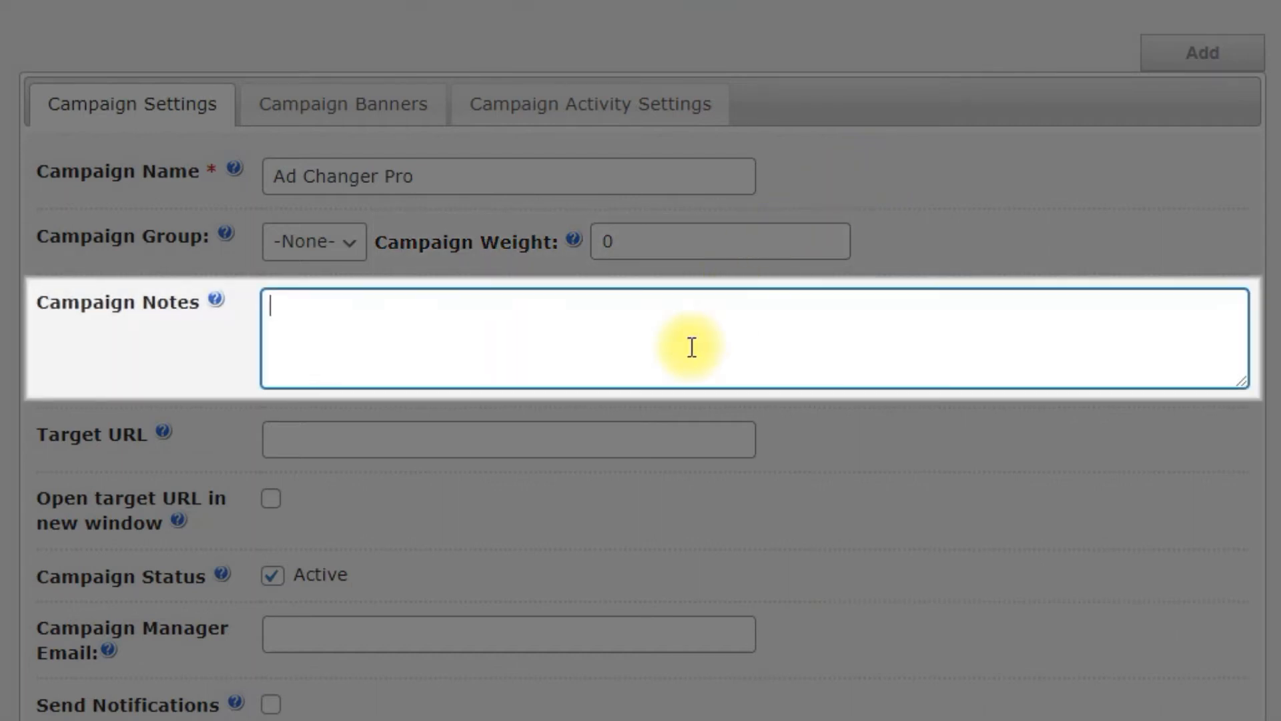
pyautogui.write('Internal note for a campaign')
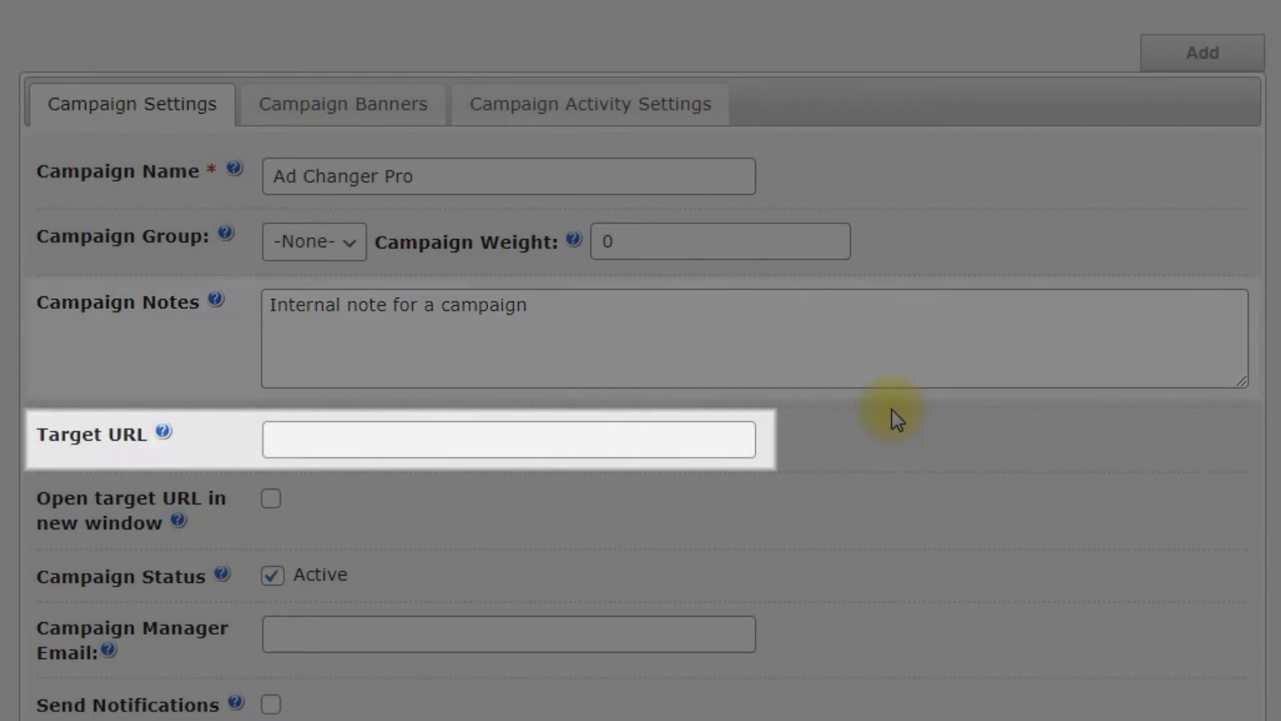
pyautogui.click(634, 437)
pyautogui.write('https://www.cminds.com/')
pyautogui.click(836, 445)
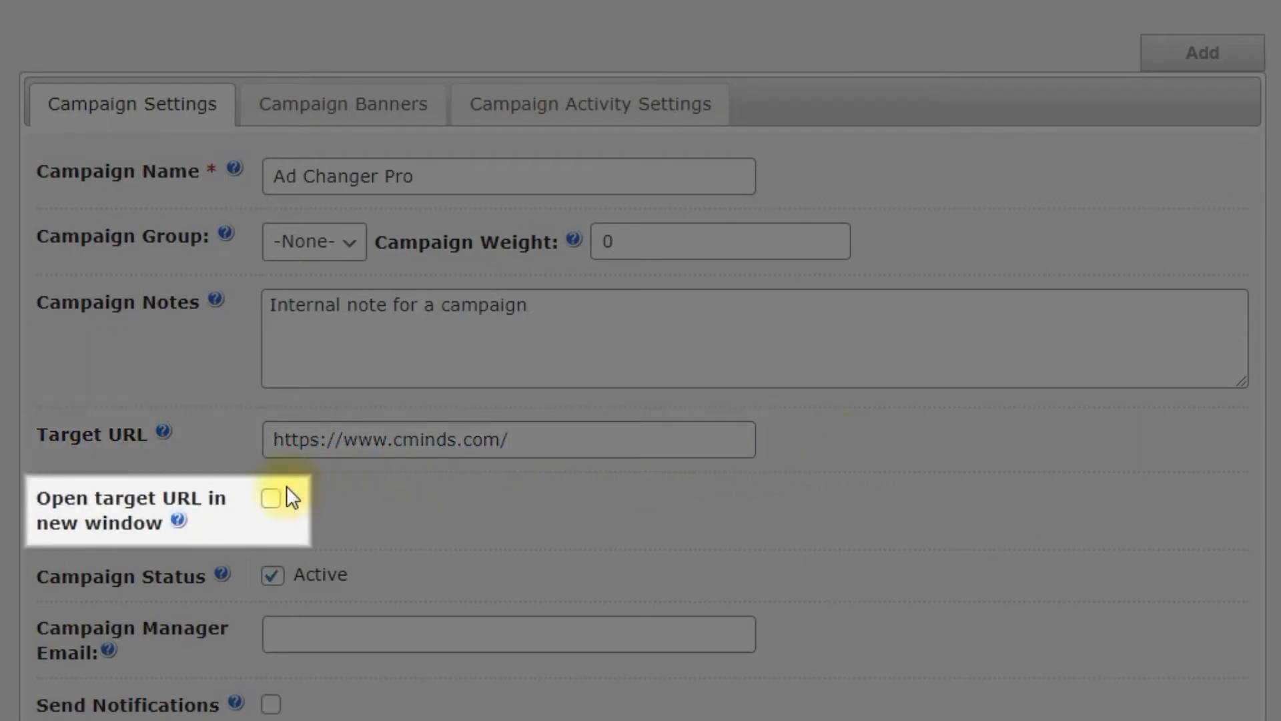
pyautogui.click(273, 499)
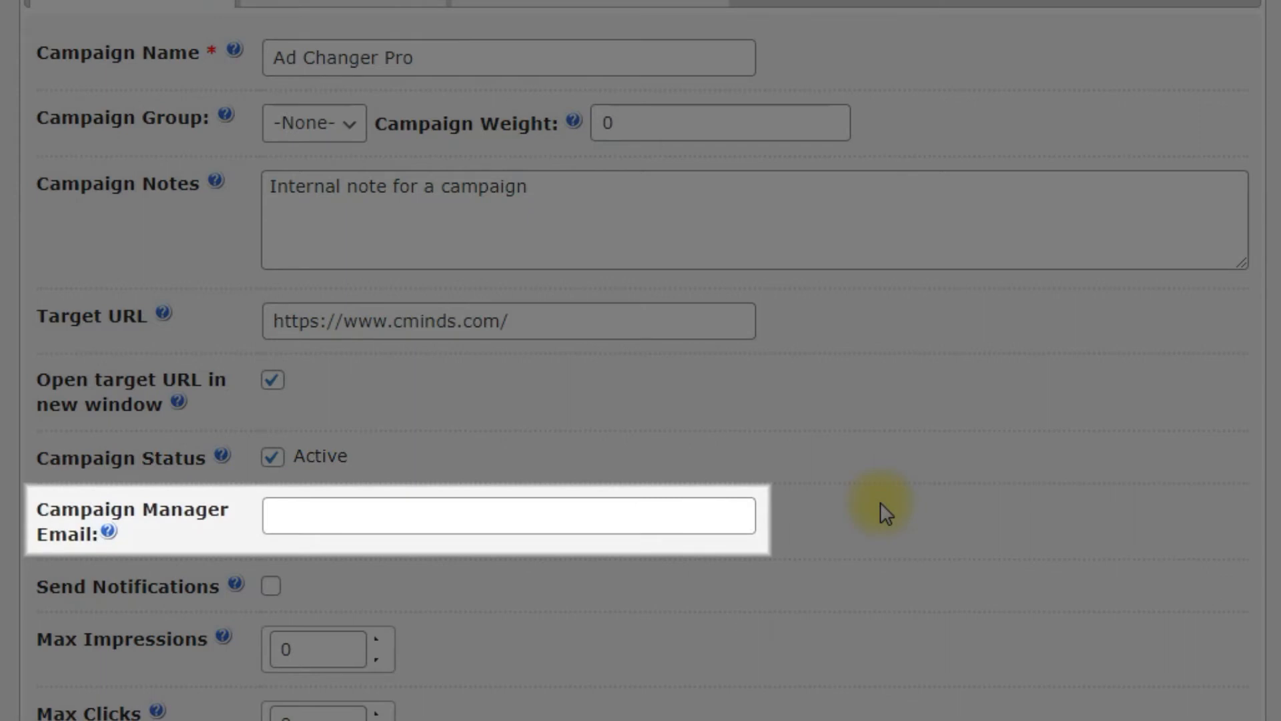
pyautogui.click(663, 502)
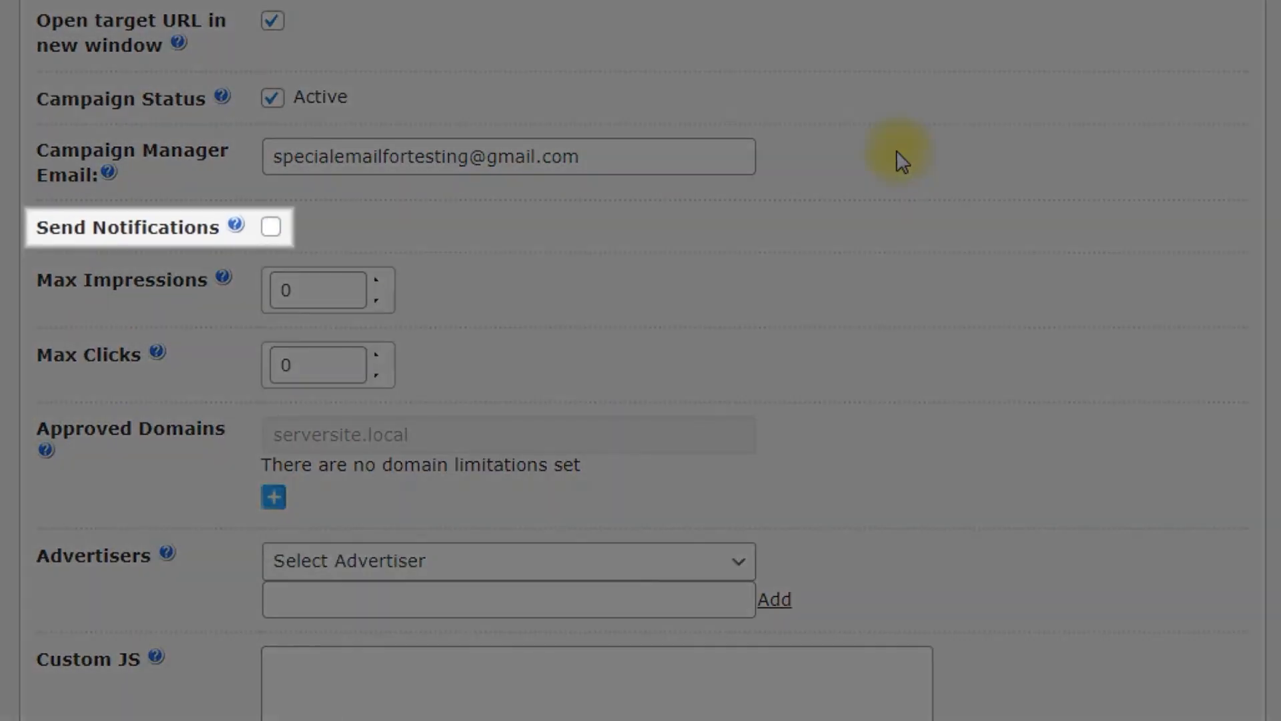
# - Enable Send Notifications and cap the campaign at 500 impressions and 100 clicks
pyautogui.click(271, 226)
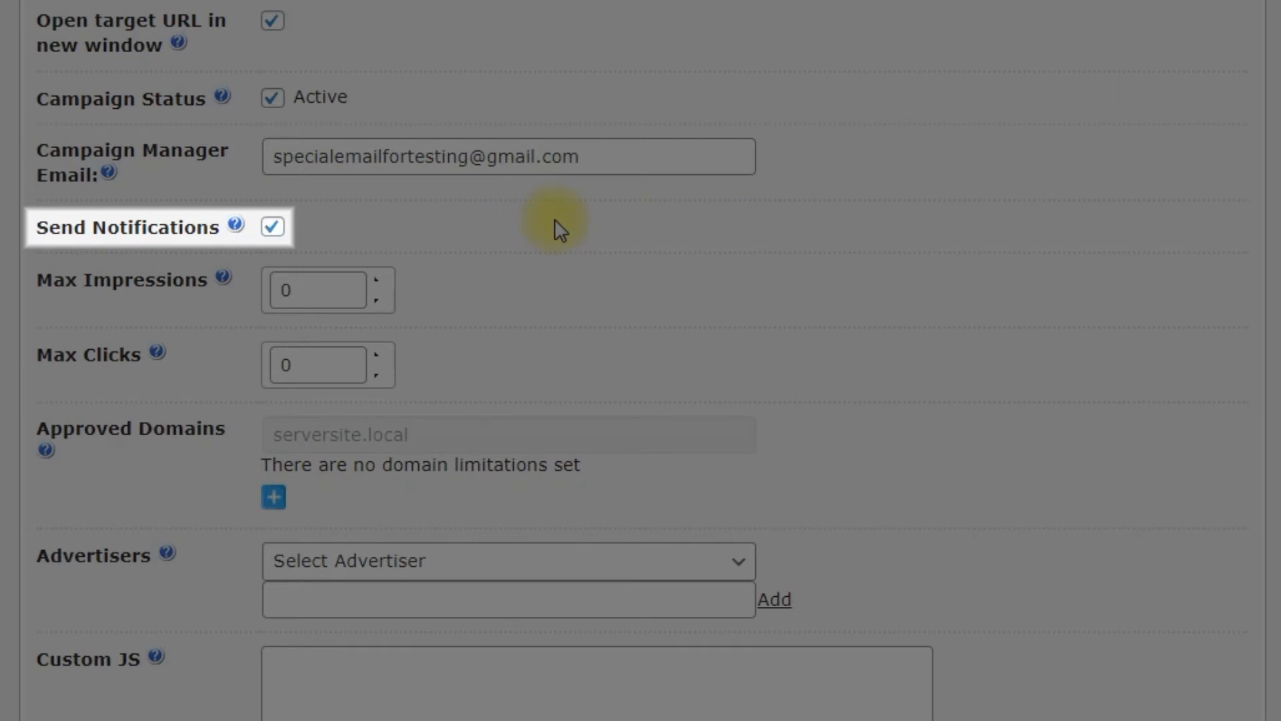
pyautogui.click(283, 289)
pyautogui.write('500')
pyautogui.click(478, 290)
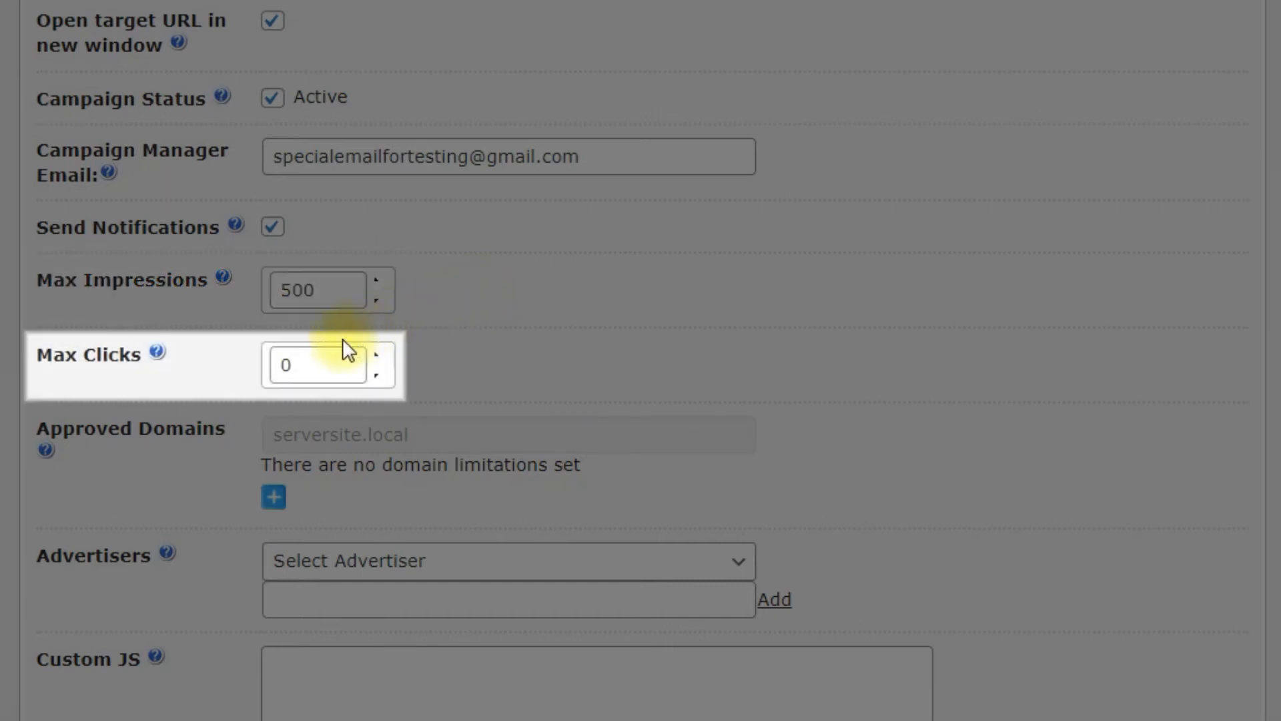
pyautogui.click(283, 364)
pyautogui.write('10')
pyautogui.click(601, 367)
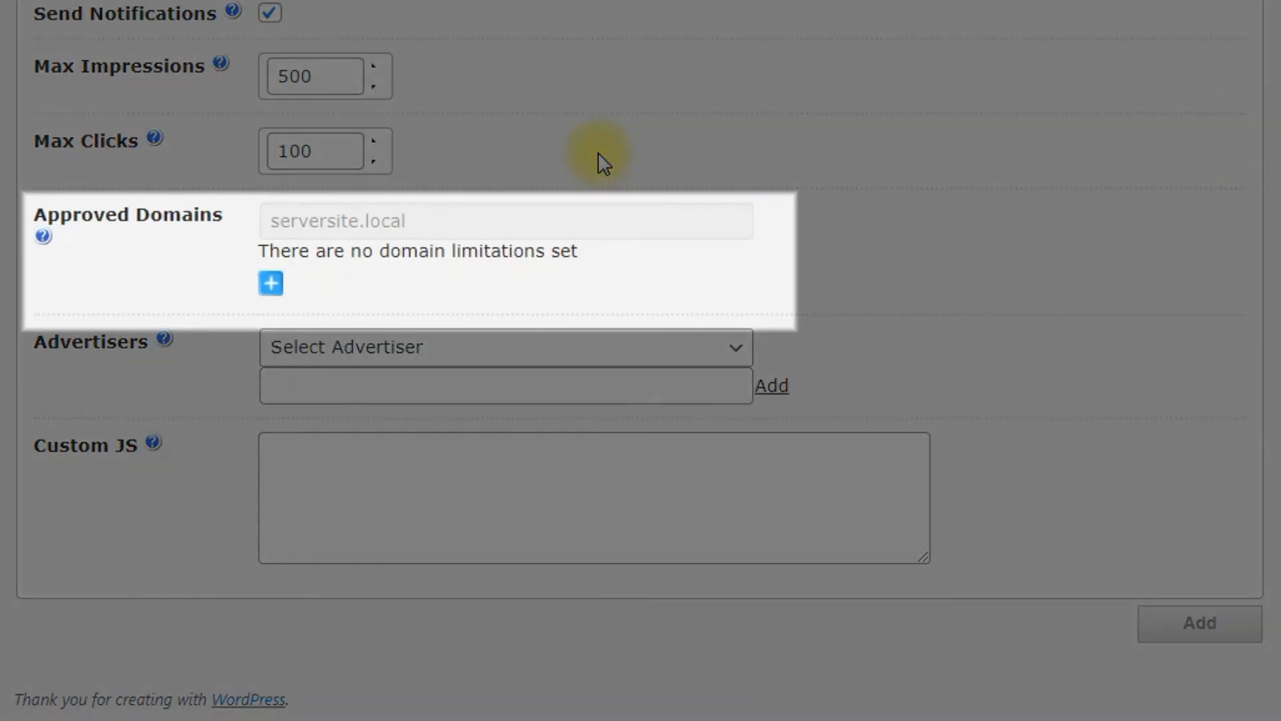
pyautogui.click(274, 284)
pyautogui.click(385, 274)
pyautogui.write('http://clientsite.local/')
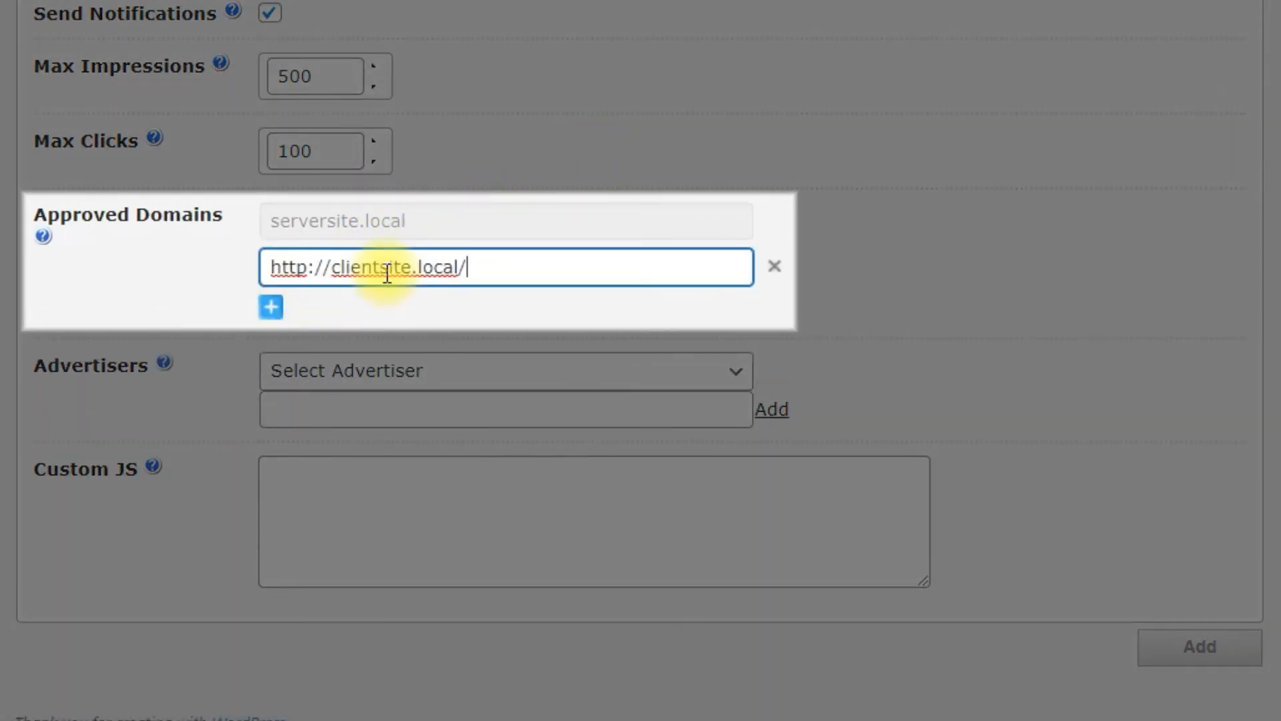
pyautogui.click(675, 307)
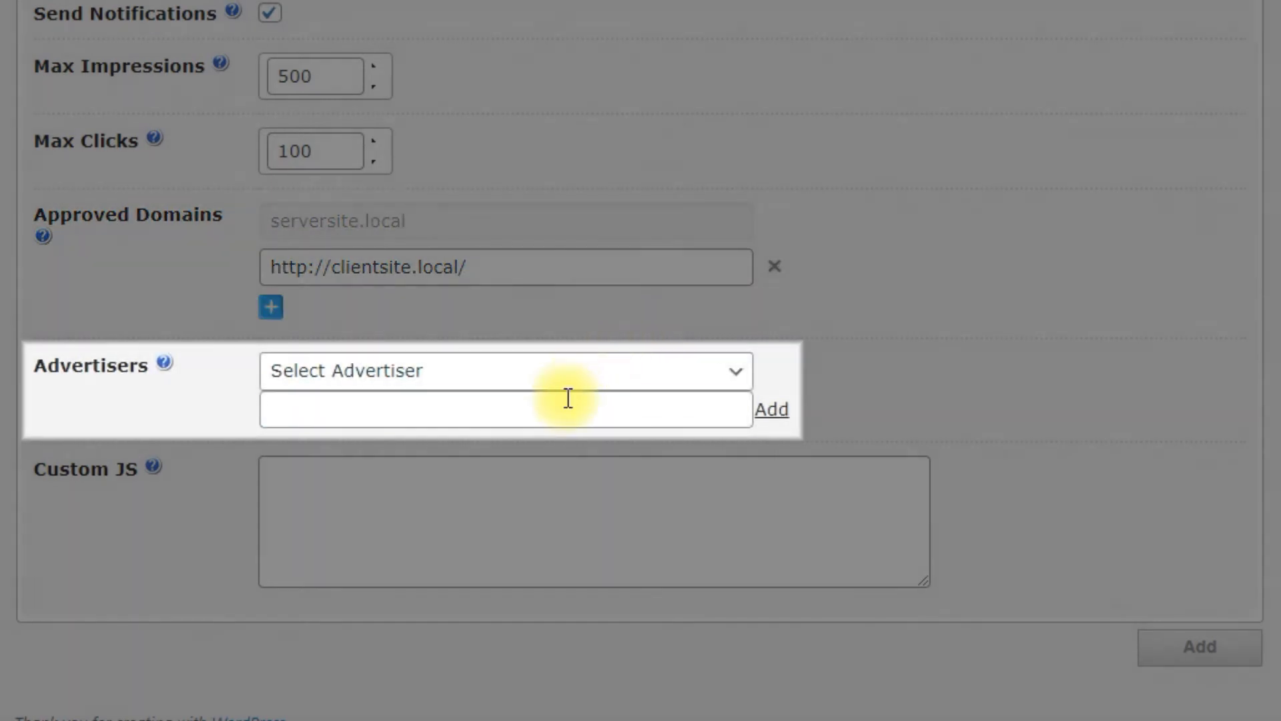
# - Add a new advertiser by name, acknowledge the confirmation, and keep it selected for the campaign
pyautogui.click(568, 399)
pyautogui.click(772, 409)
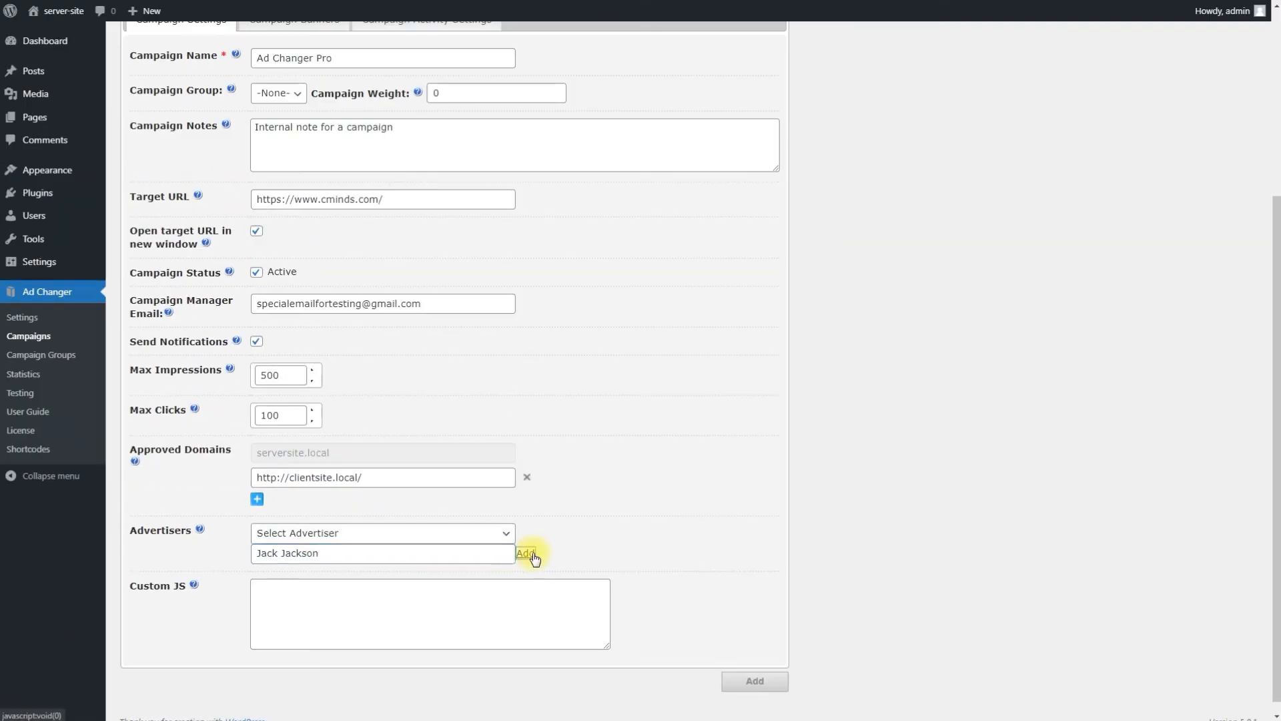
pyautogui.click(757, 64)
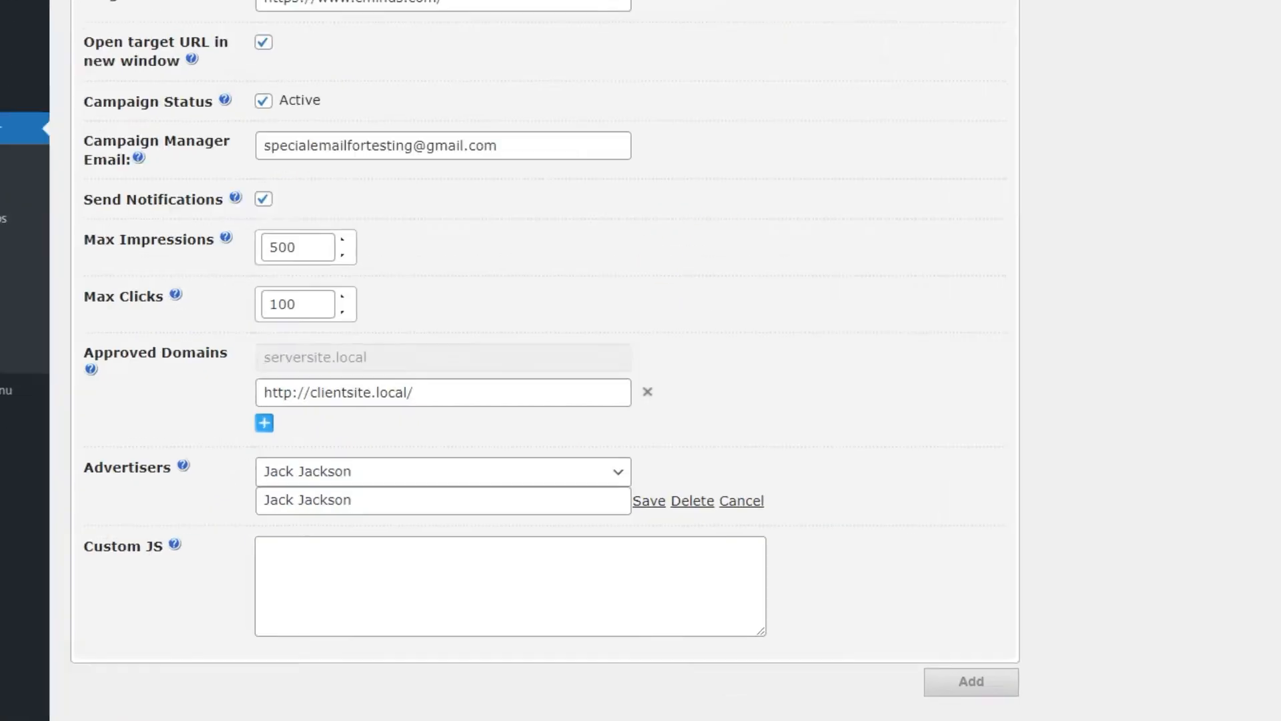
pyautogui.click(620, 479)
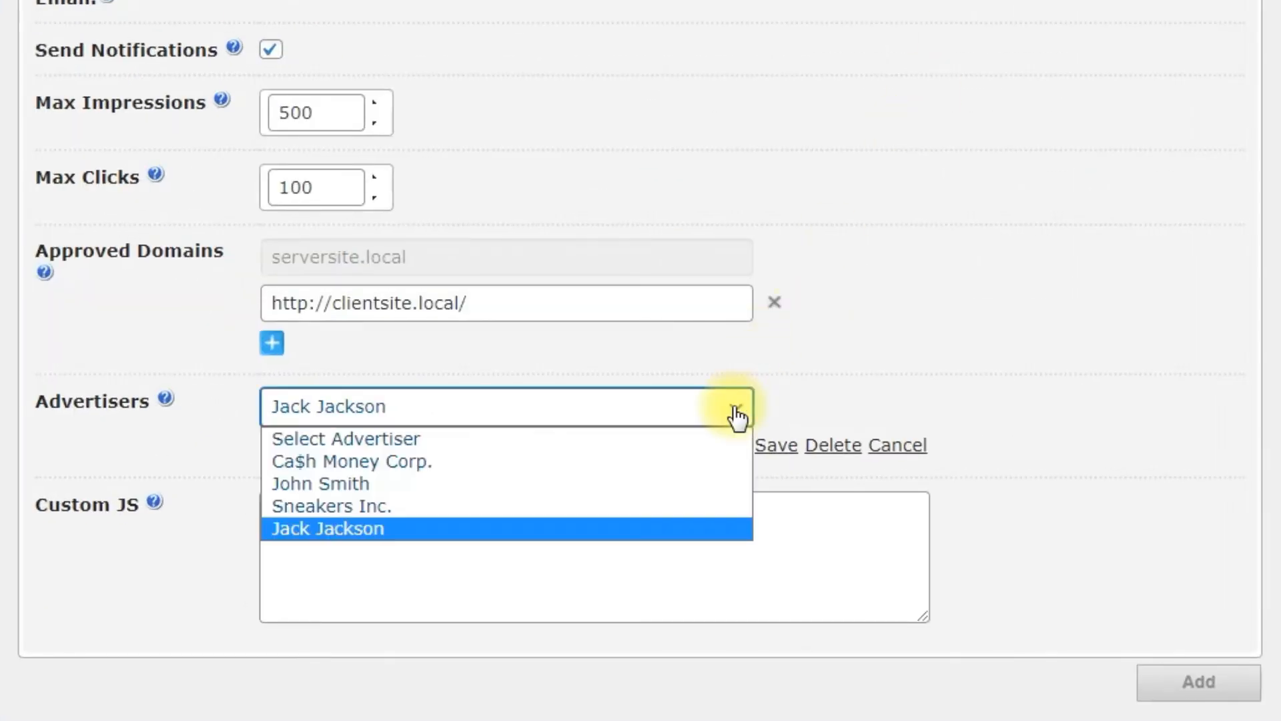
pyautogui.click(737, 418)
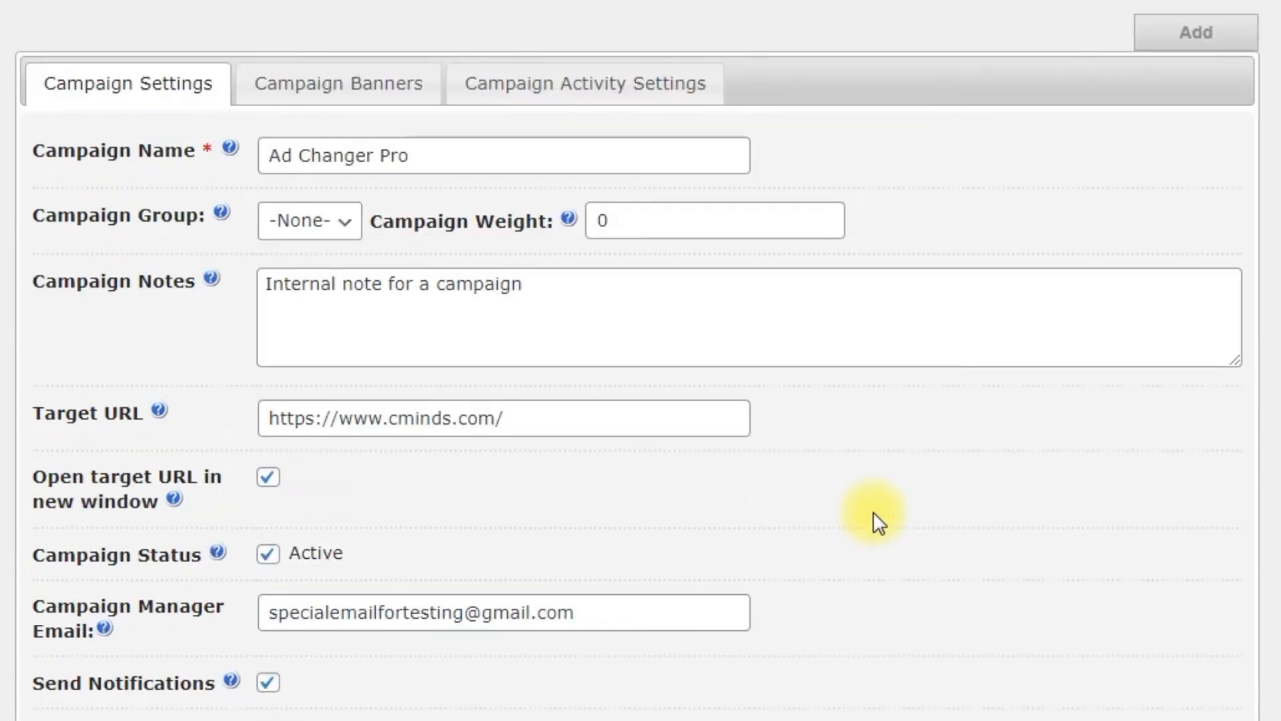
# - Open the Campaign Banners tab and keep Image Banners as the campaign type
pyautogui.click(427, 100)
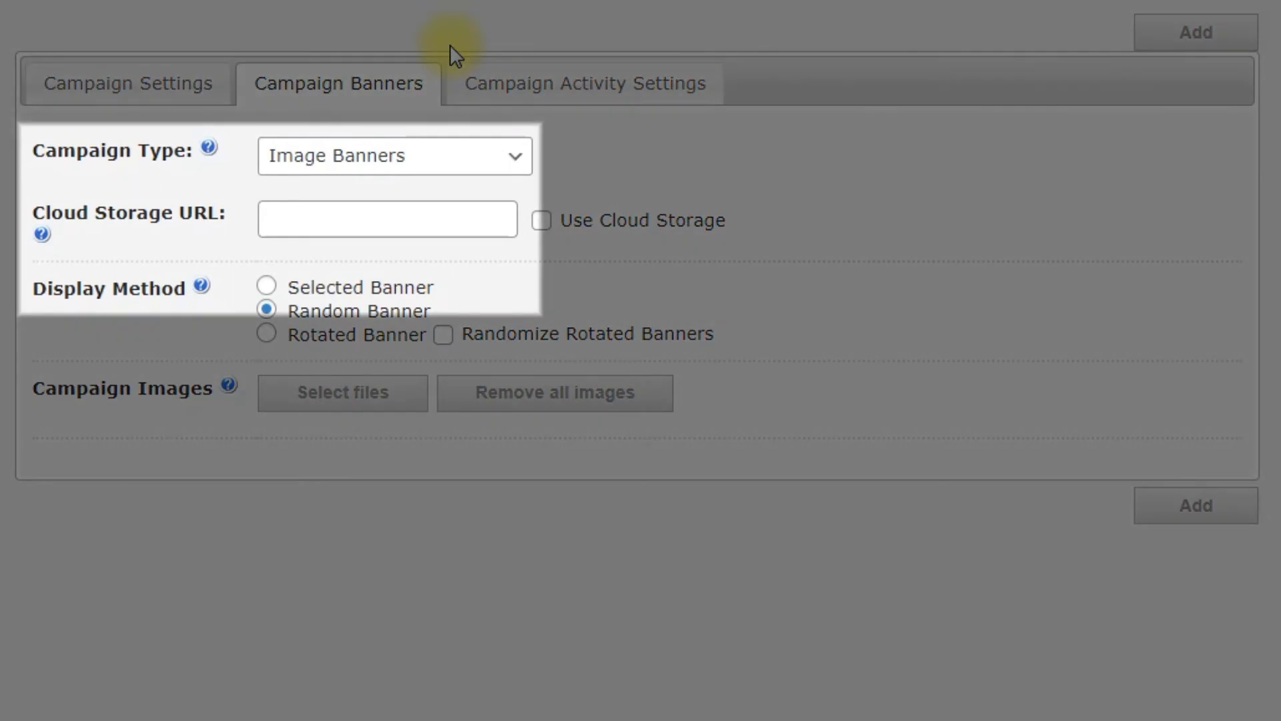
pyautogui.click(511, 158)
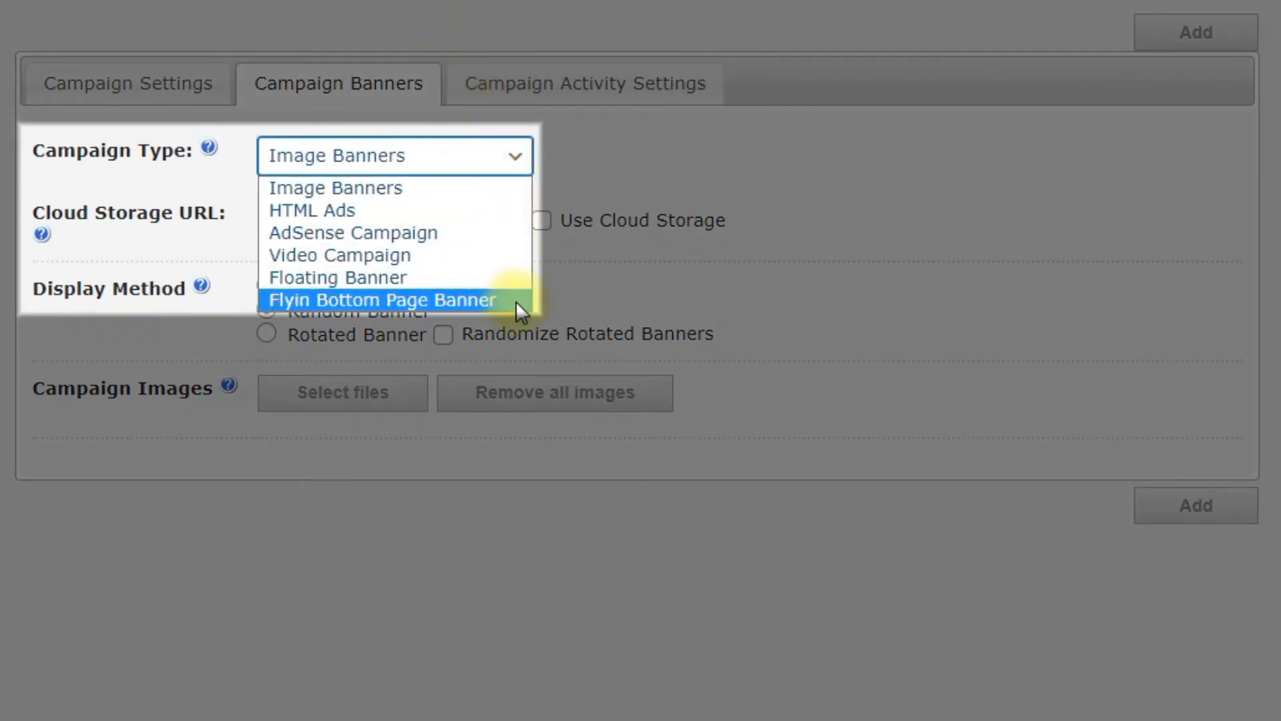
pyautogui.click(506, 187)
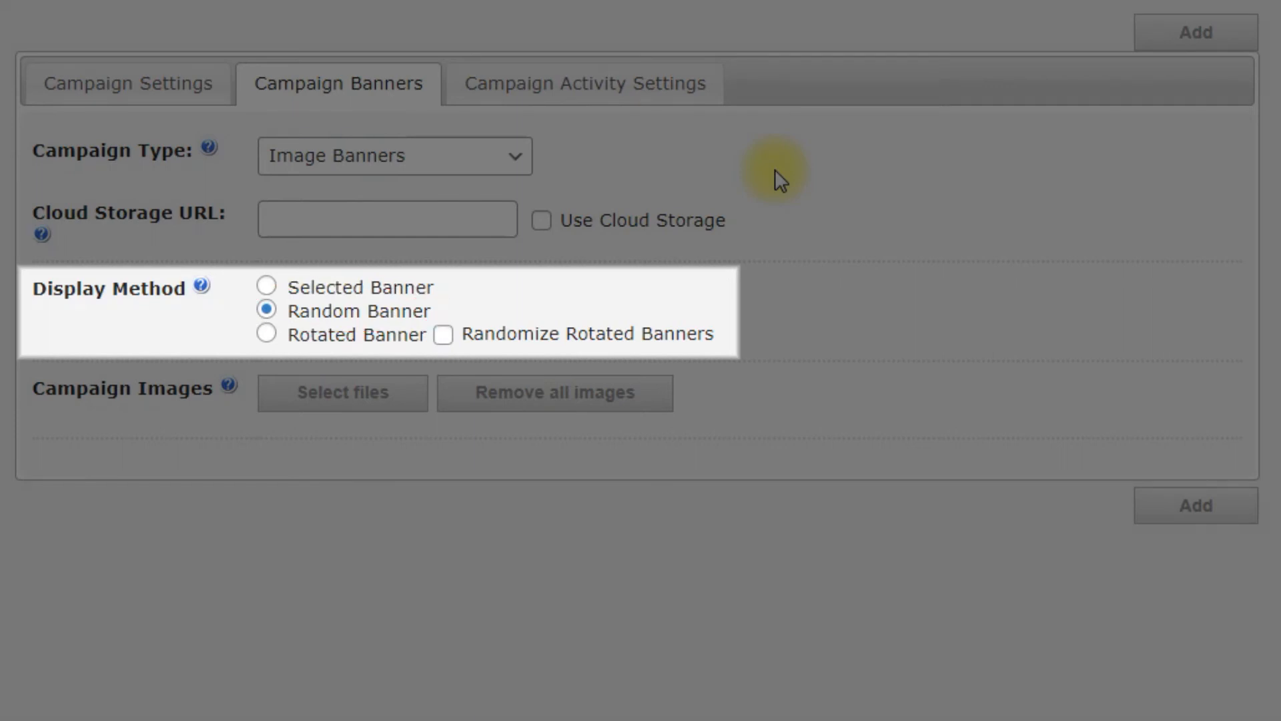
# - Switch the campaign's display method to Rotated Banner, then begin picking banner images
pyautogui.click(293, 335)
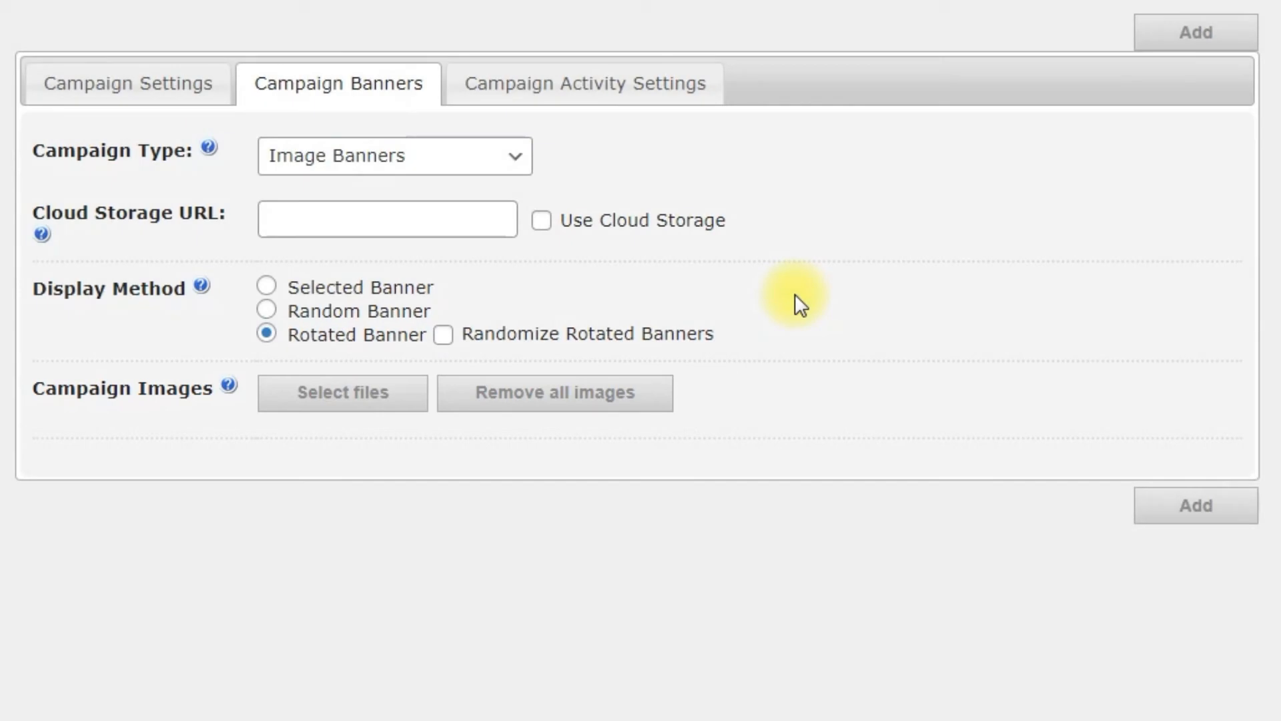
pyautogui.click(390, 394)
# - Upload the three 1200x100 banner images 01, 02 and 03
pyautogui.click(348, 70)
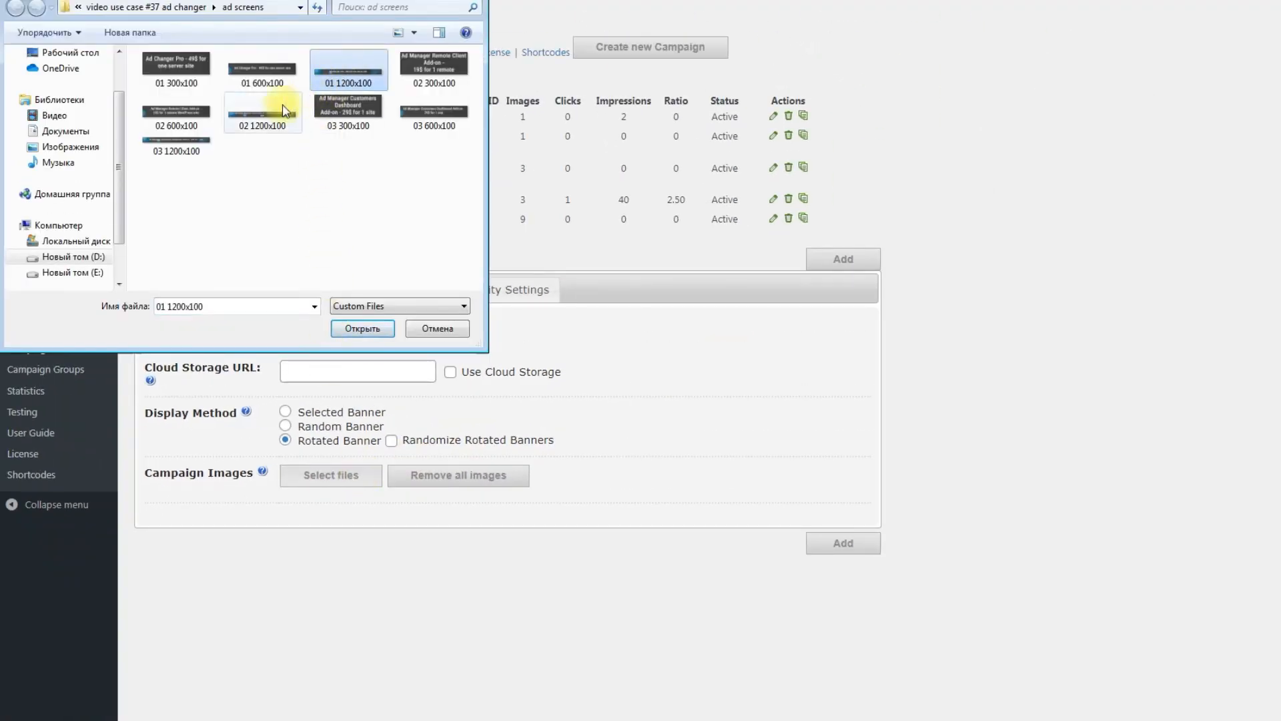
pyautogui.keyDown('ctrl'); pyautogui.click(267, 112); pyautogui.keyUp('ctrl')
pyautogui.keyDown('ctrl'); pyautogui.click(175, 144); pyautogui.keyUp('ctrl')
pyautogui.click(360, 328)
pyautogui.scroll(-5, 353, 330)
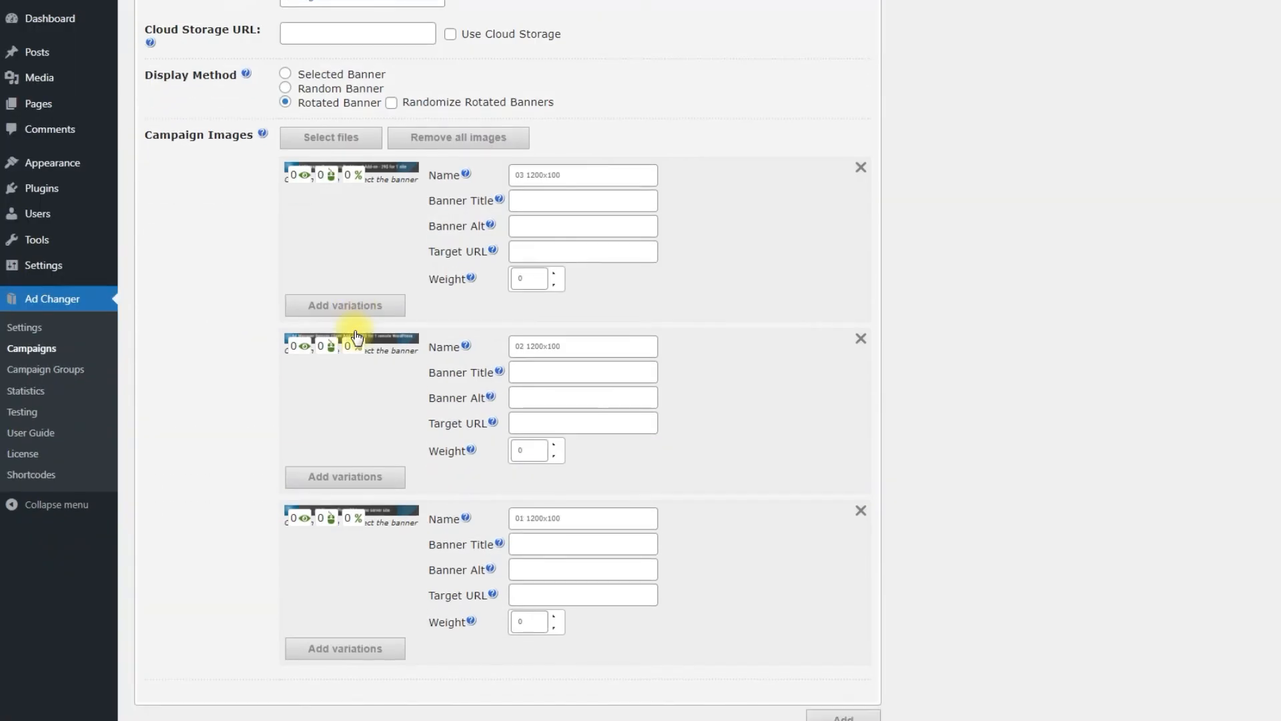
# - Attach matching 300x100 and 600x100 variations to each of the three banners
pyautogui.click(430, 115)
pyautogui.keyDown('ctrl'); pyautogui.click(352, 114); pyautogui.keyUp('ctrl')
pyautogui.click(369, 328)
pyautogui.click(375, 499)
pyautogui.click(175, 113)
pyautogui.keyDown('ctrl'); pyautogui.click(431, 63); pyautogui.keyUp('ctrl')
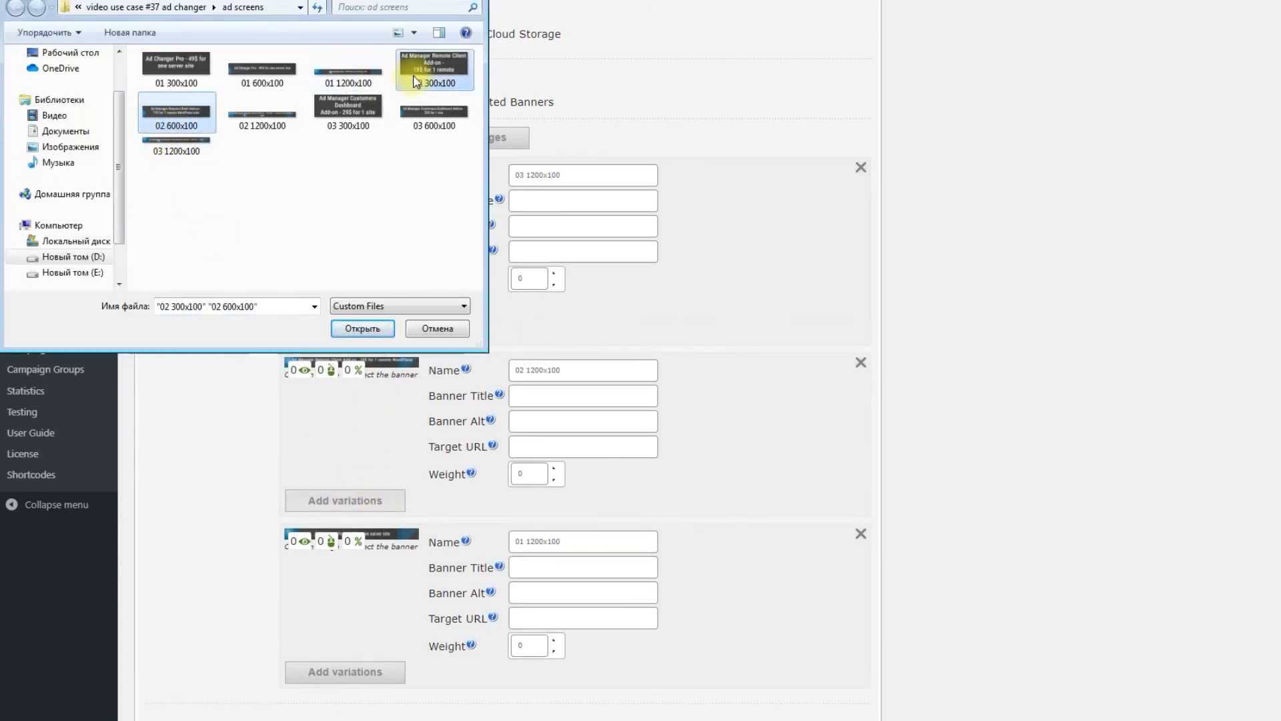
pyautogui.click(362, 329)
pyautogui.click(385, 694)
pyautogui.click(177, 66)
pyautogui.keyDown('ctrl'); pyautogui.click(264, 67); pyautogui.keyUp('ctrl')
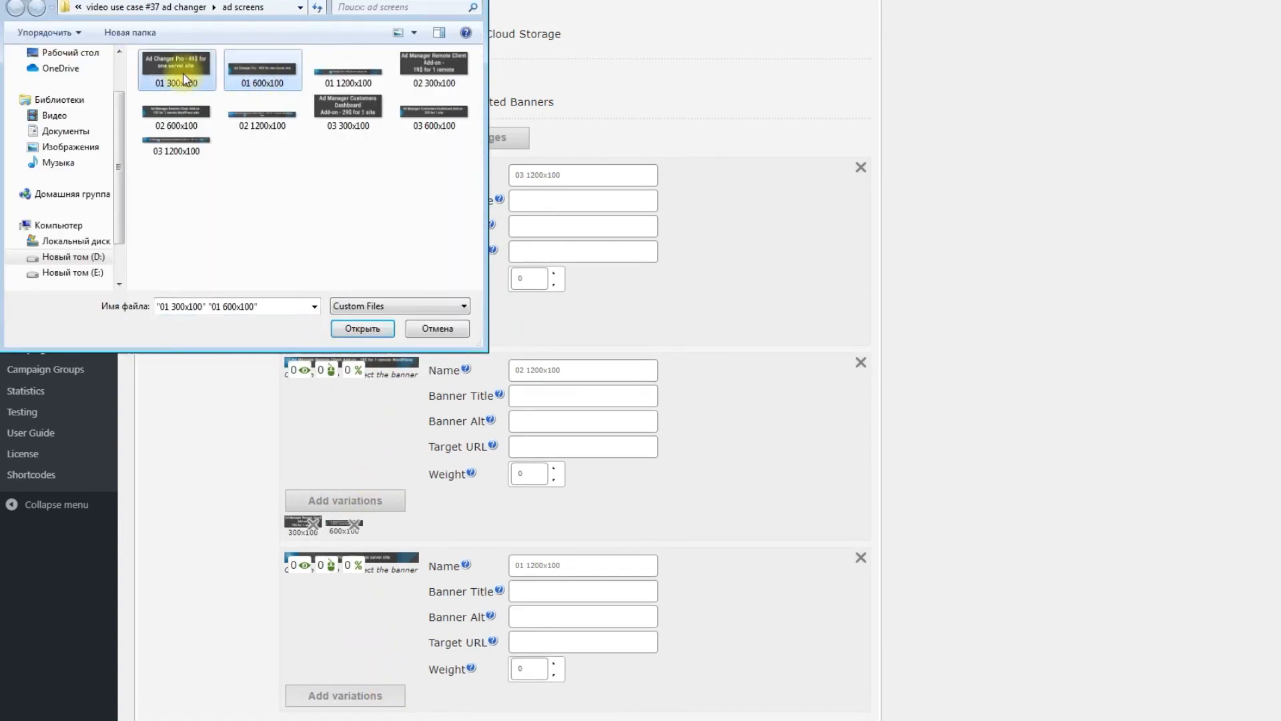
pyautogui.click(362, 329)
pyautogui.scroll(-1, 377, 335)
# - Fill the first banner as 'Ad Manager Customers Dashboard Add-on' with its product URL and weight 25
pyautogui.tripleClick(610, 104)
pyautogui.write('Ad Manager Customers Dashboard Add-on')
pyautogui.click(628, 131)
pyautogui.write('Ad Manager Customers Dashboard Add-on')
pyautogui.click(627, 155)
pyautogui.write('Ad Manager Customers Dashboard Add-on')
pyautogui.click(612, 180)
pyautogui.hotkey('ctrl', 'v')
pyautogui.doubleClick(541, 207)
pyautogui.write('25')
# - Fill the second banner as 'Ad Manager Remote Client Add-on' with its product URL and weight 25
pyautogui.tripleClick(610, 298)
pyautogui.write('Ad Manager Remote Client Add-on')
pyautogui.click(629, 324)
pyautogui.write('Ad Manager Remote Client Add-on')
pyautogui.click(631, 349)
pyautogui.write('Ad Manager Remote Client Add-on')
pyautogui.click(631, 372)
pyautogui.hotkey('ctrl', 'v')
pyautogui.doubleClick(527, 402)
pyautogui.write('25')
# - Name, title and alt-text the third banner 'Ad Changer Pro', with its product URL and weight 25
pyautogui.tripleClick(607, 493)
pyautogui.write('Ad Changer Pro')
pyautogui.click(613, 519)
pyautogui.write('Ad Changer Pro')
pyautogui.click(615, 543)
pyautogui.write('Ad Changer Pro')
pyautogui.click(707, 538)
pyautogui.click(614, 569)
pyautogui.hotkey('ctrl', 'v')
pyautogui.click(667, 587)
pyautogui.doubleClick(523, 598)
pyautogui.write('25')
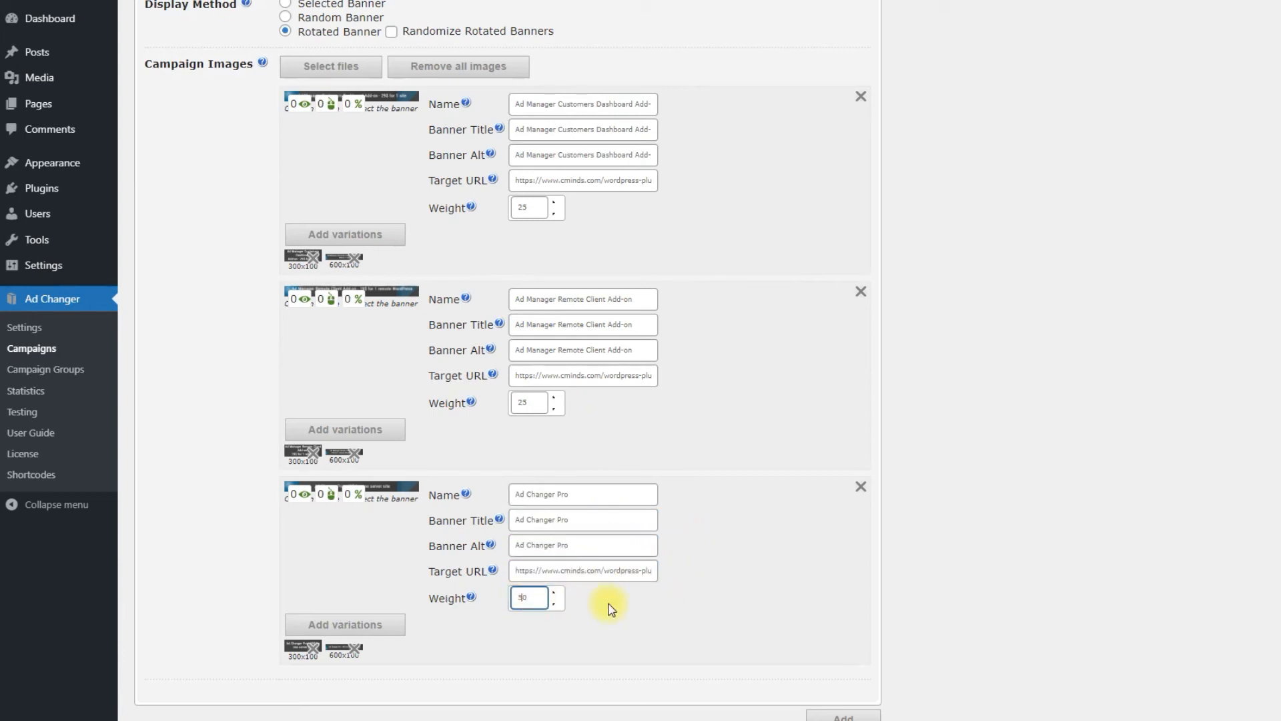
pyautogui.scroll(6, 610, 606)
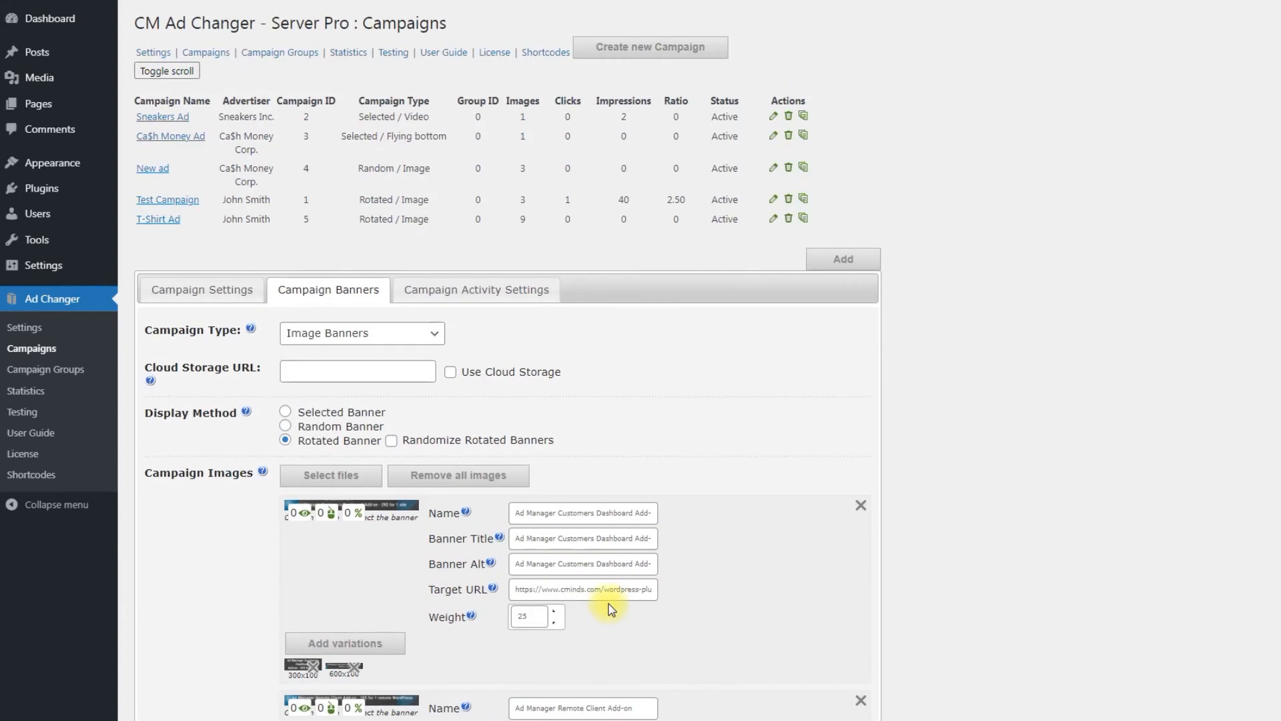
# - Add an activity date range from October 3, 10:30 to October 9, 12:15
pyautogui.click(498, 293)
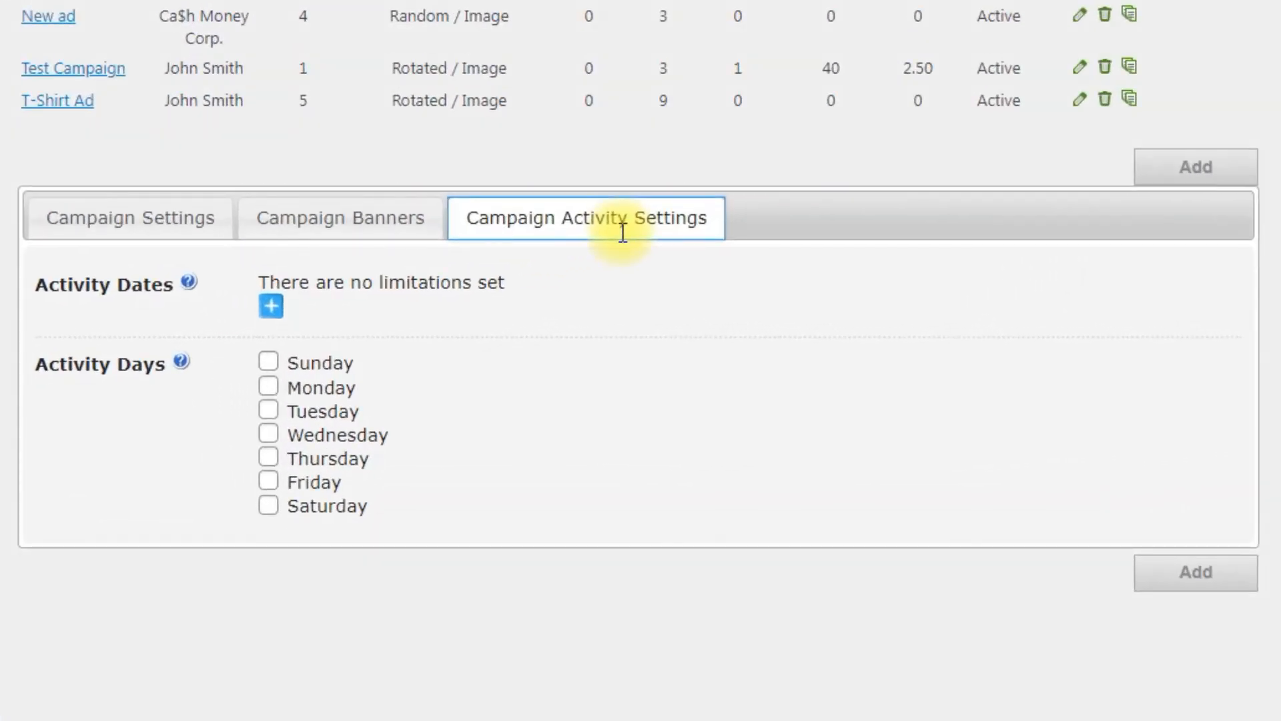
pyautogui.click(271, 307)
pyautogui.click(314, 294)
pyautogui.click(295, 456)
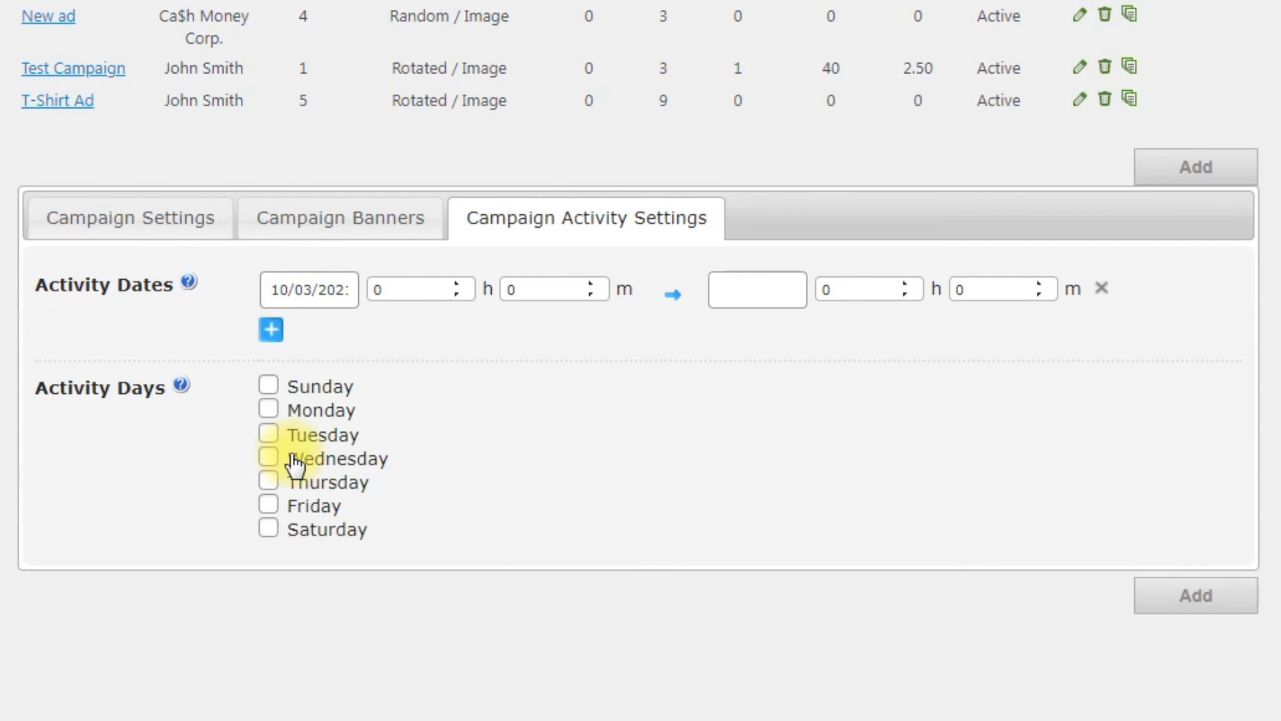
pyautogui.click(371, 289)
pyautogui.write('6')
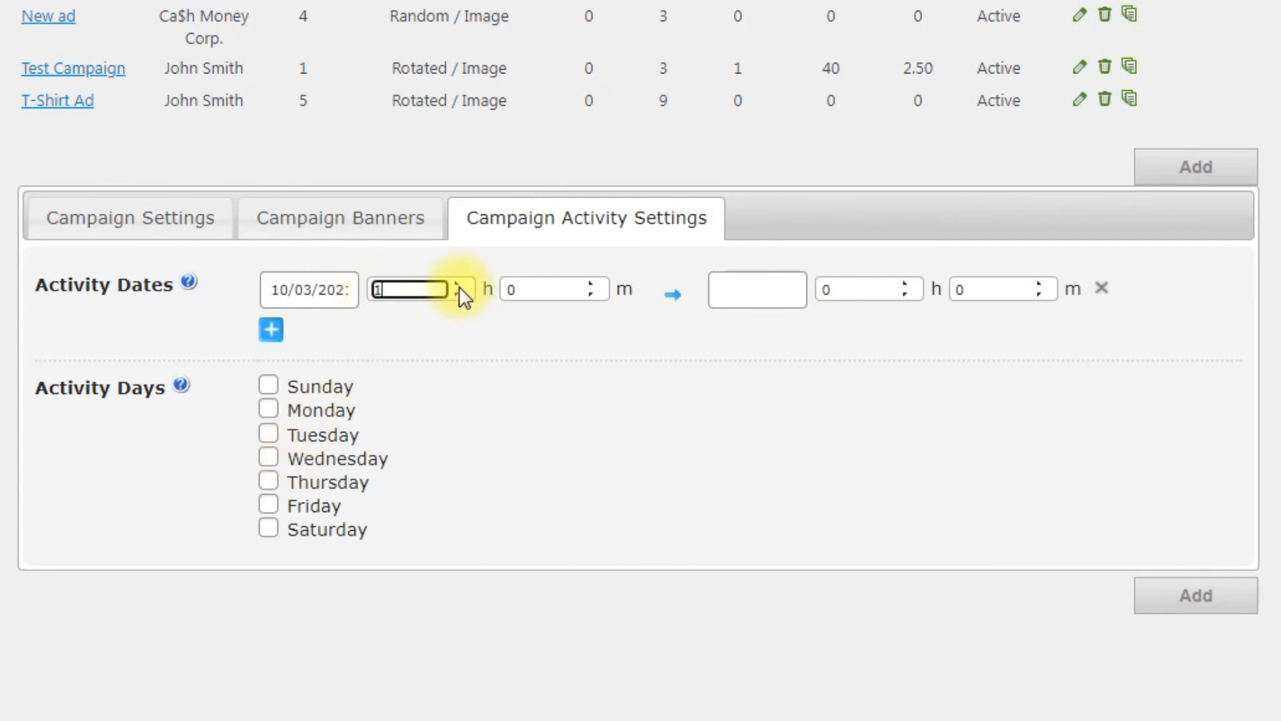
pyautogui.click(458, 285)
pyautogui.click(458, 286)
pyautogui.click(458, 286)
pyautogui.click(459, 286)
pyautogui.click(509, 294)
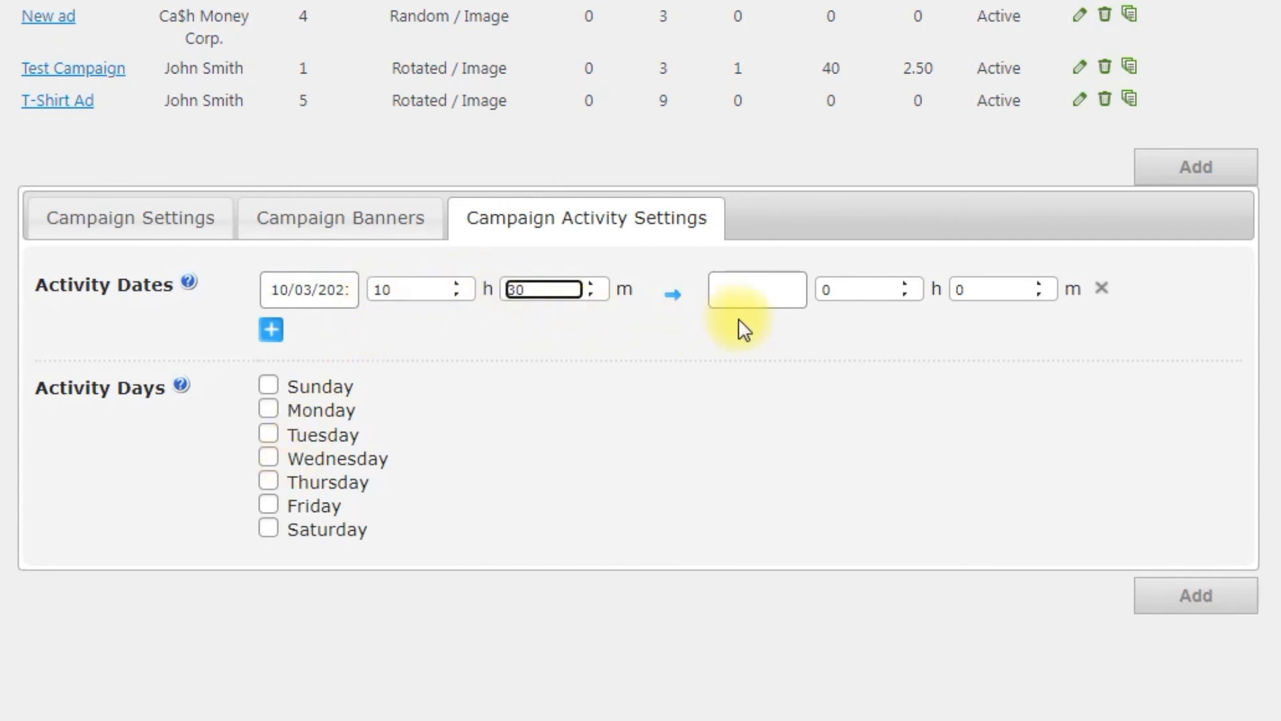
pyautogui.click(749, 294)
pyautogui.click(986, 455)
pyautogui.click(845, 294)
pyautogui.write('12')
pyautogui.click(967, 289)
pyautogui.write('15')
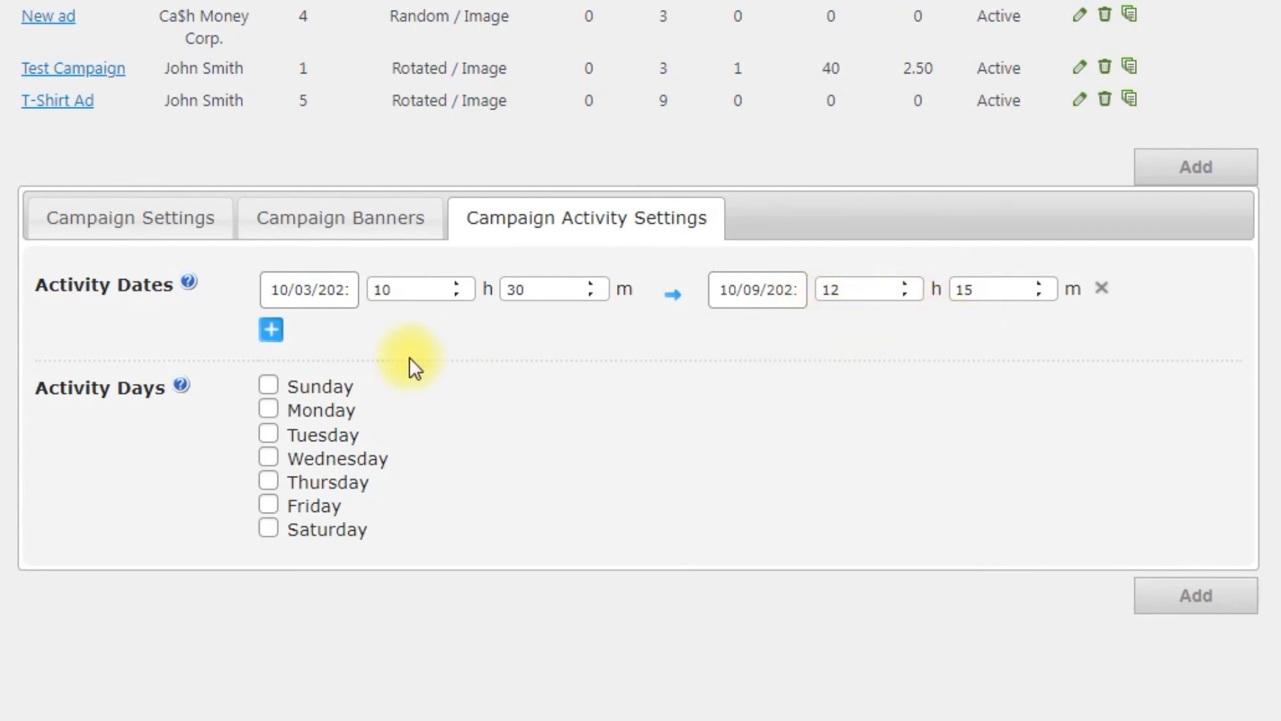
# - Restrict the campaign to Monday through Friday and store it as Ad Changer Pro
pyautogui.click(270, 329)
pyautogui.click(1100, 336)
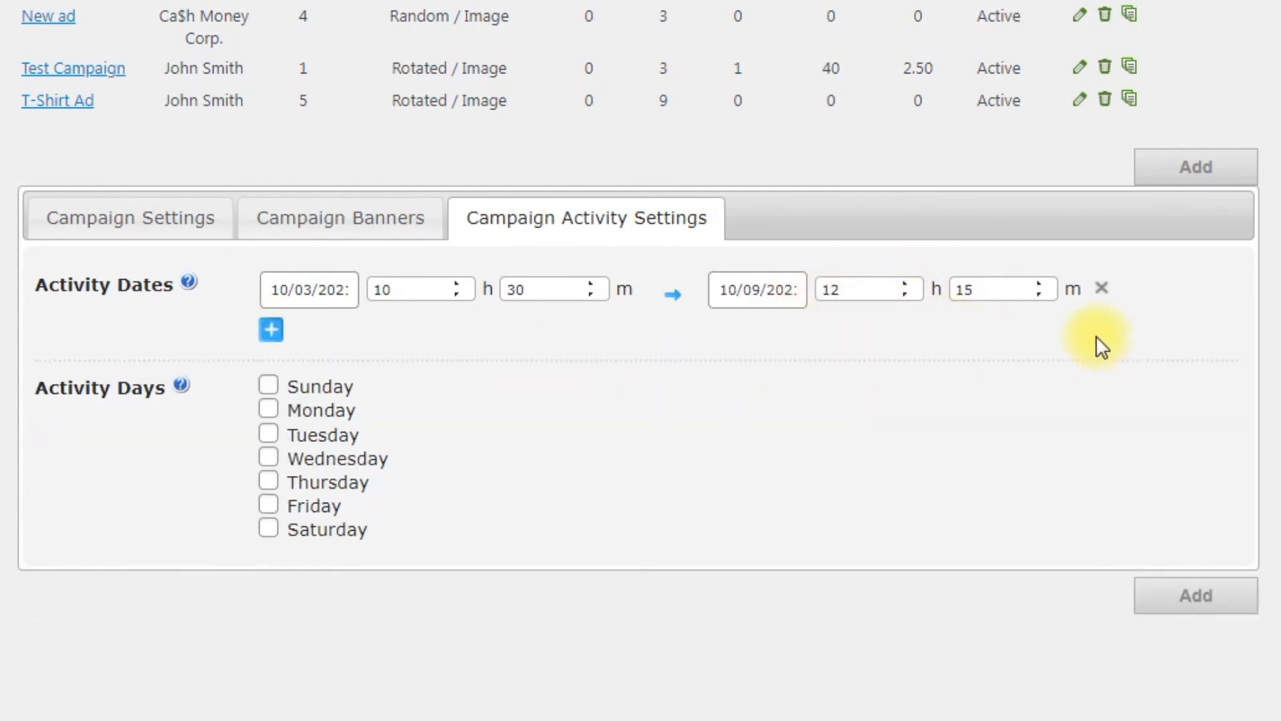
pyautogui.click(269, 409)
pyautogui.click(269, 433)
pyautogui.click(269, 457)
pyautogui.click(269, 481)
pyautogui.click(269, 505)
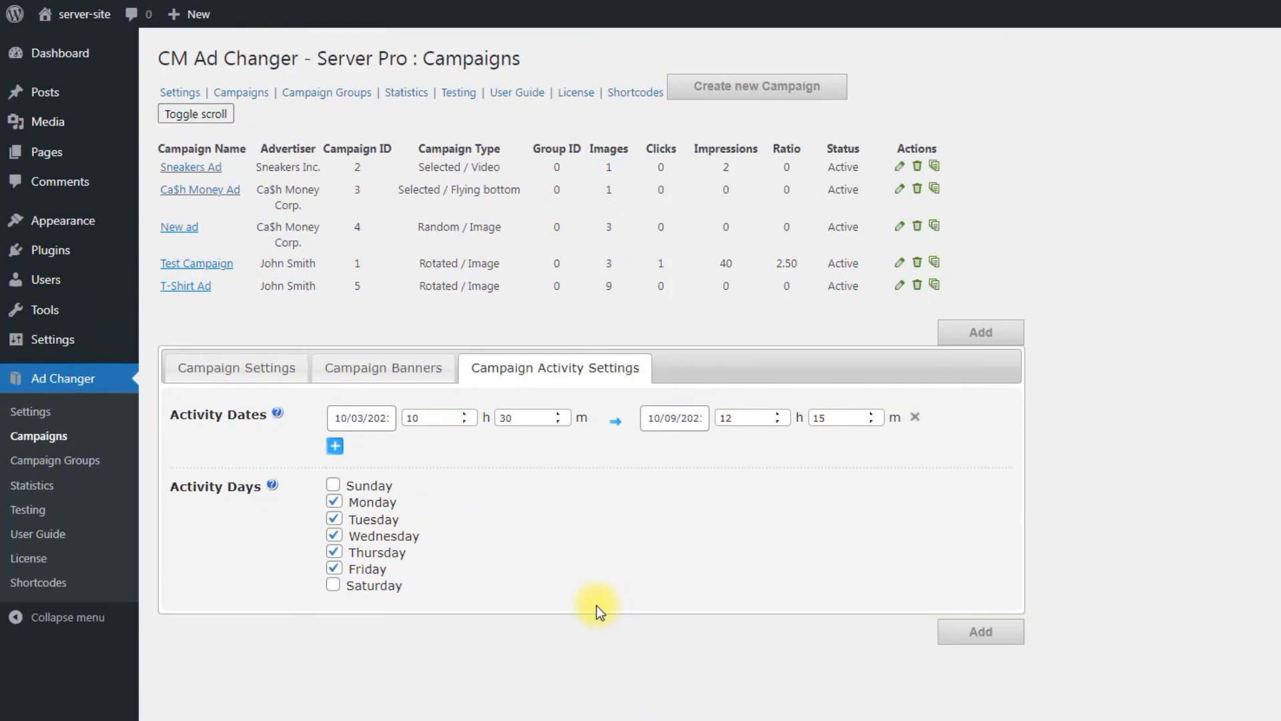
pyautogui.click(962, 630)
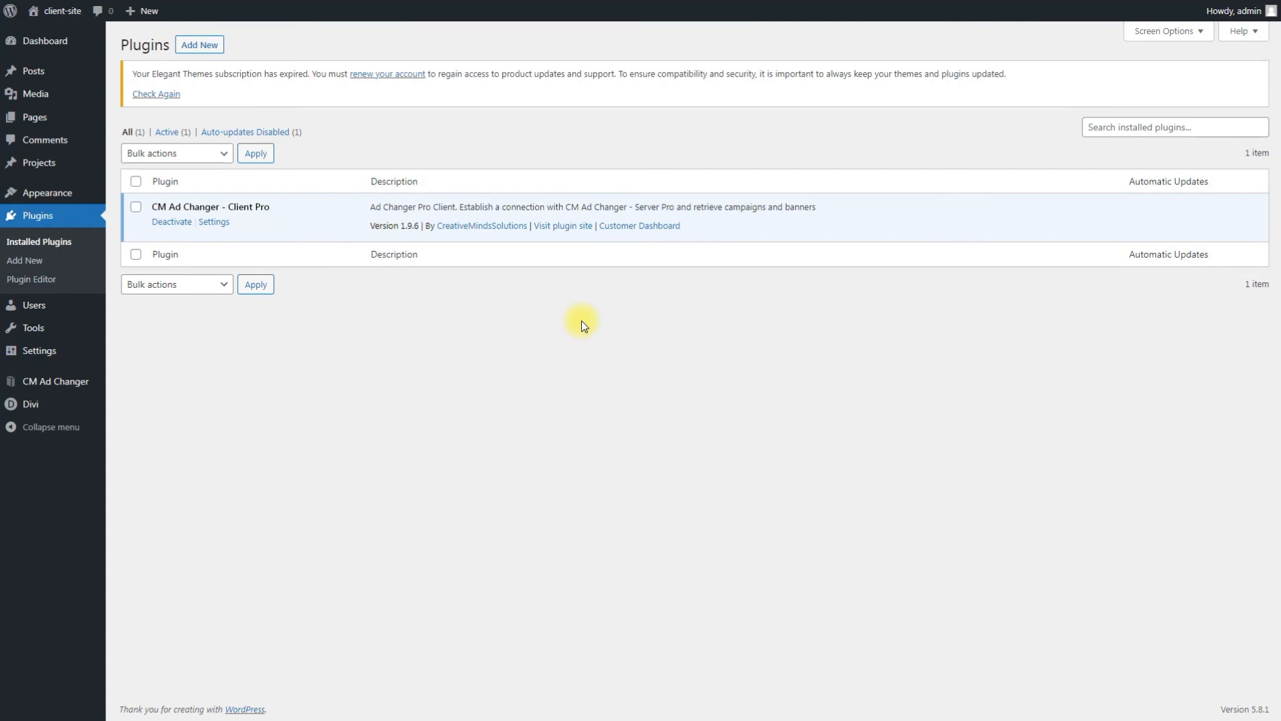
pyautogui.moveTo(80, 383)
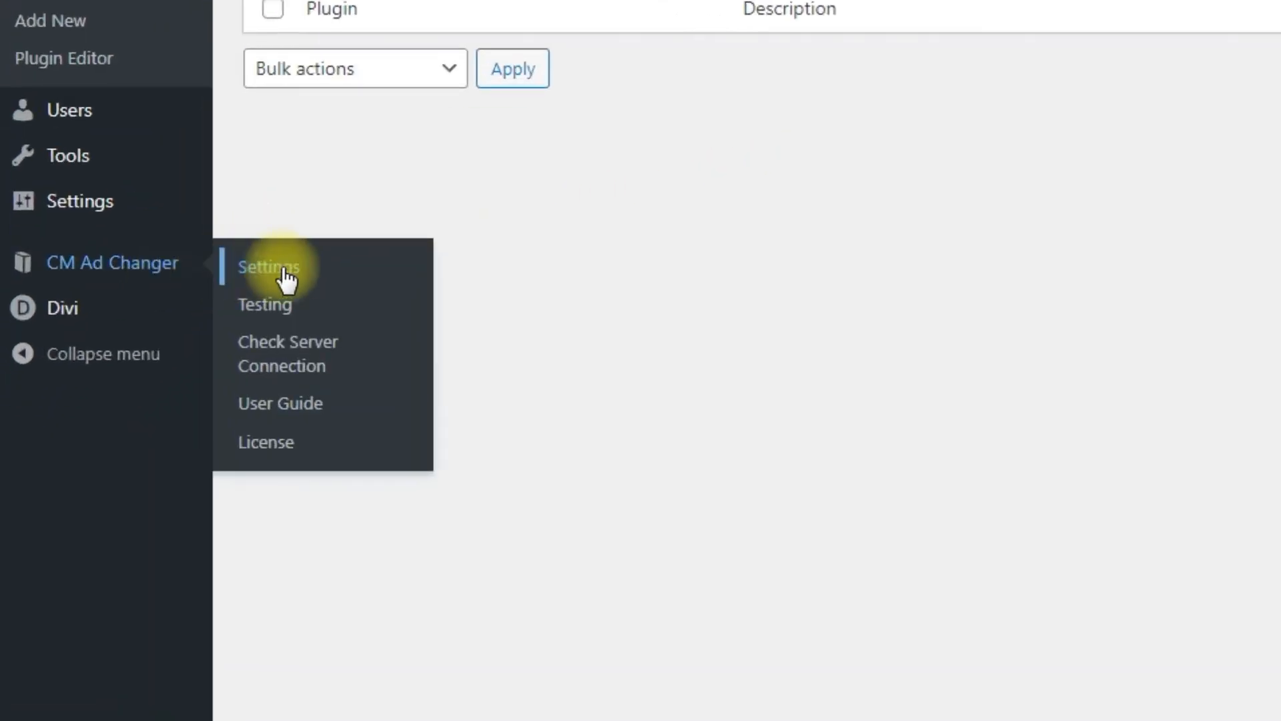
pyautogui.click(351, 275)
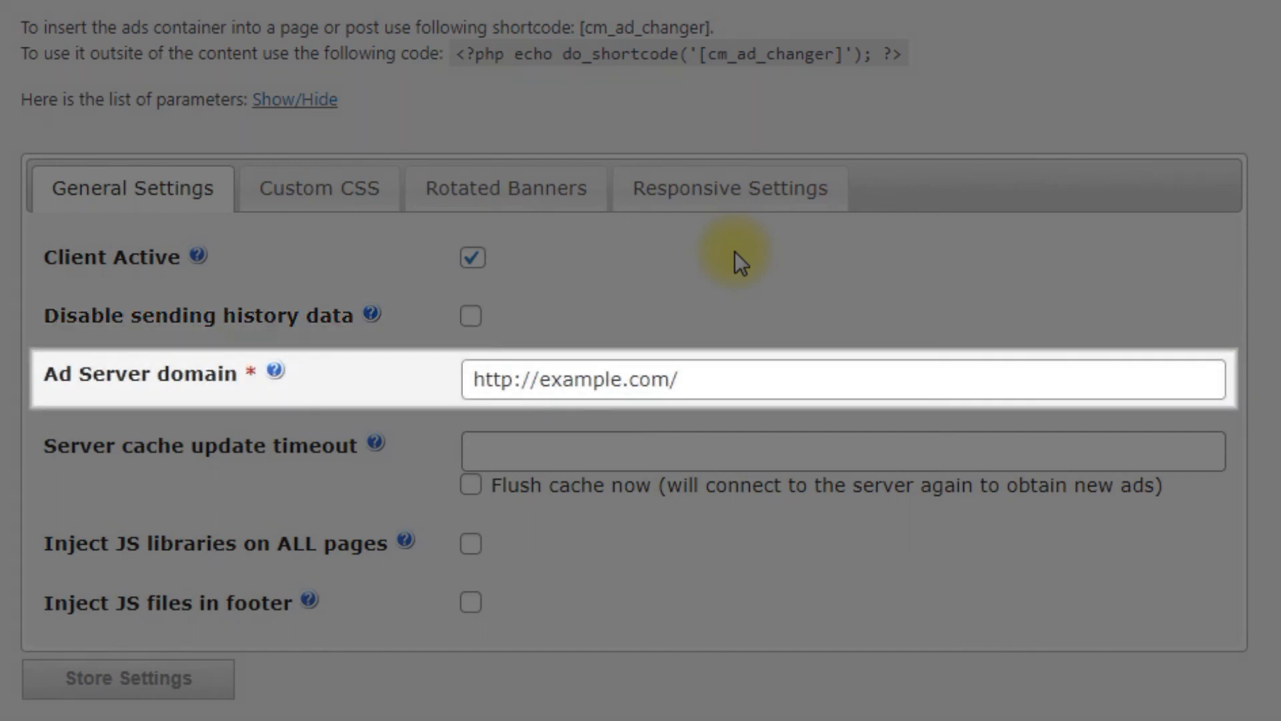
pyautogui.click(778, 380)
pyautogui.hotkey('ctrl', 'a')
pyautogui.write('http://serversite.local/')
pyautogui.click(782, 313)
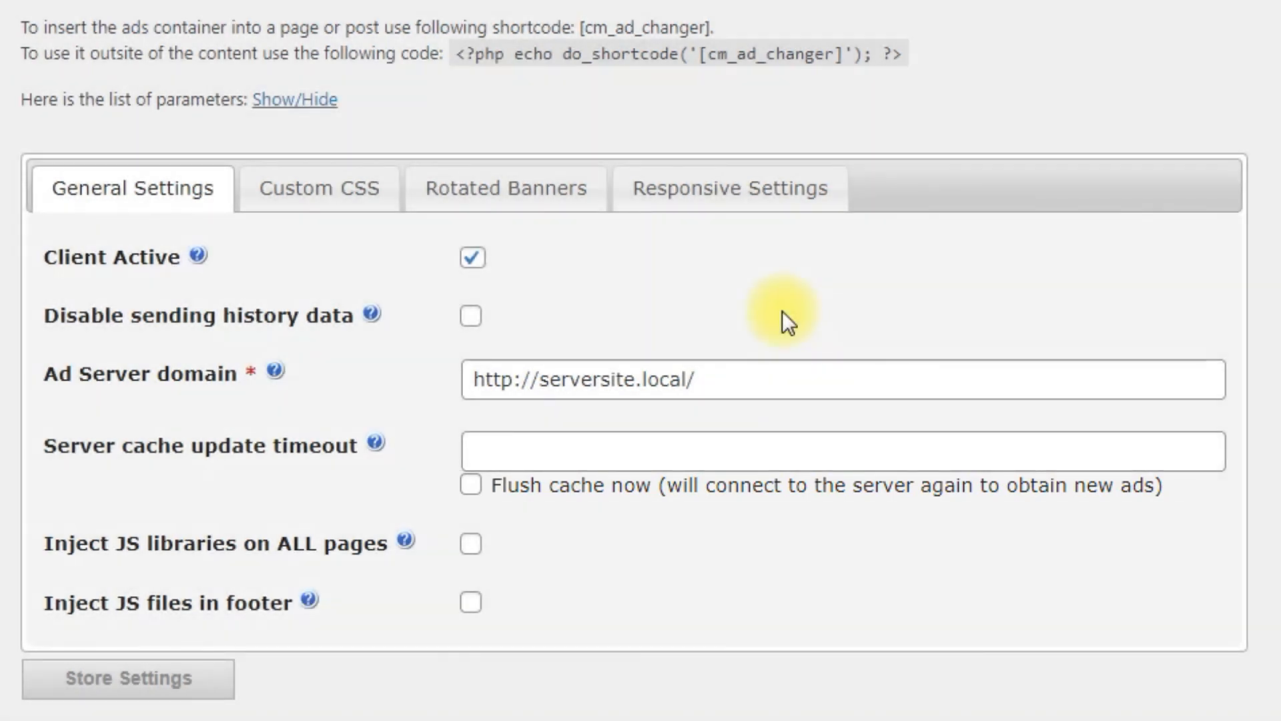
pyautogui.click(166, 687)
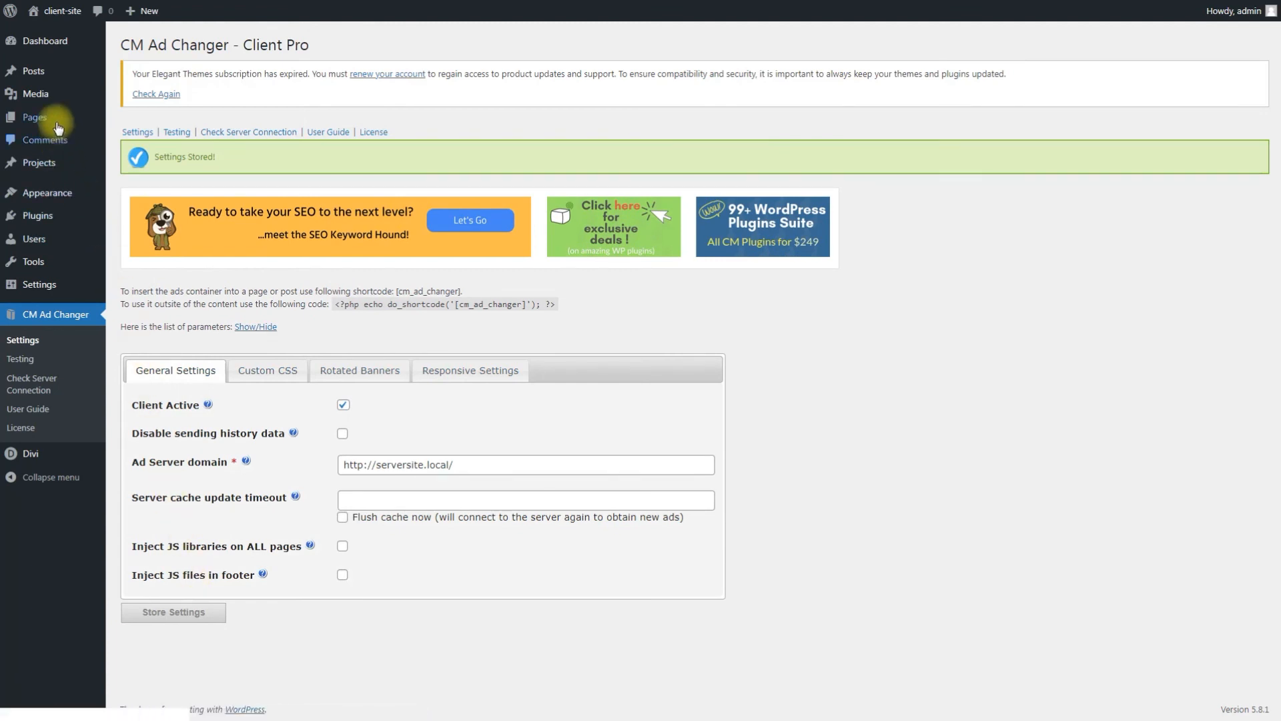
# - Open the Learn to Code page in Divi's visual builder
pyautogui.moveTo(56, 124)
pyautogui.click(166, 125)
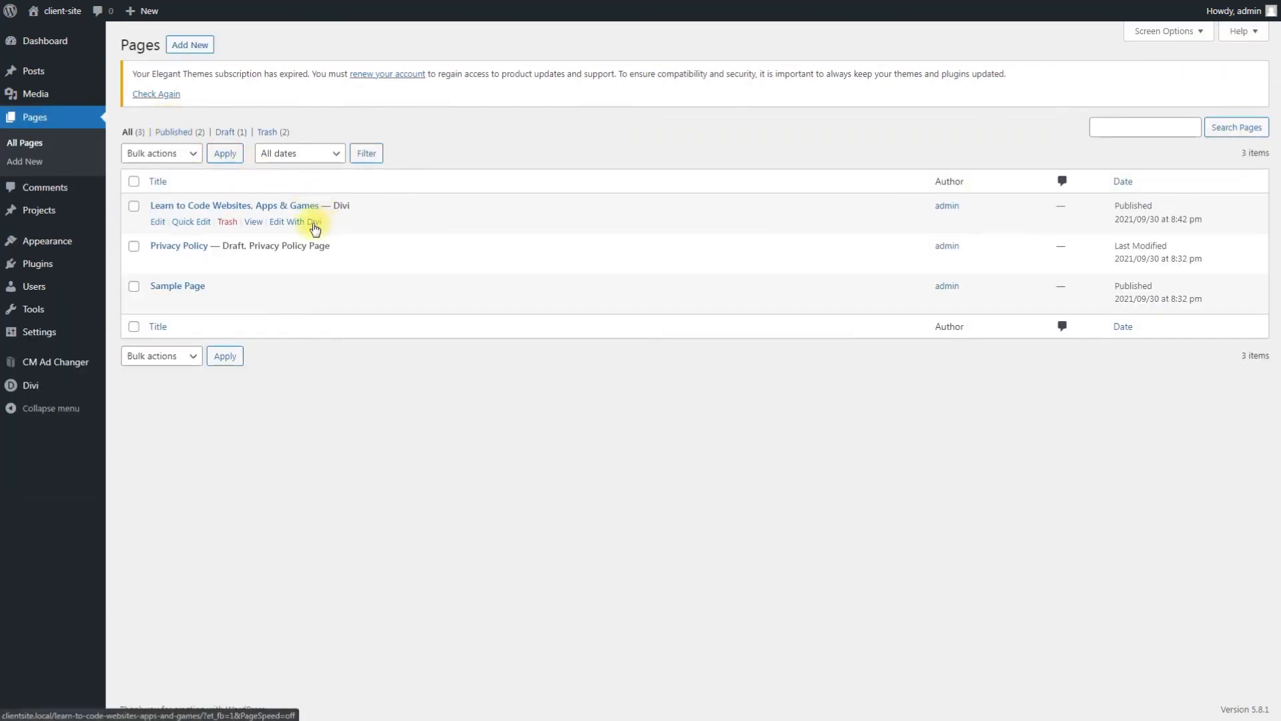
pyautogui.click(314, 227)
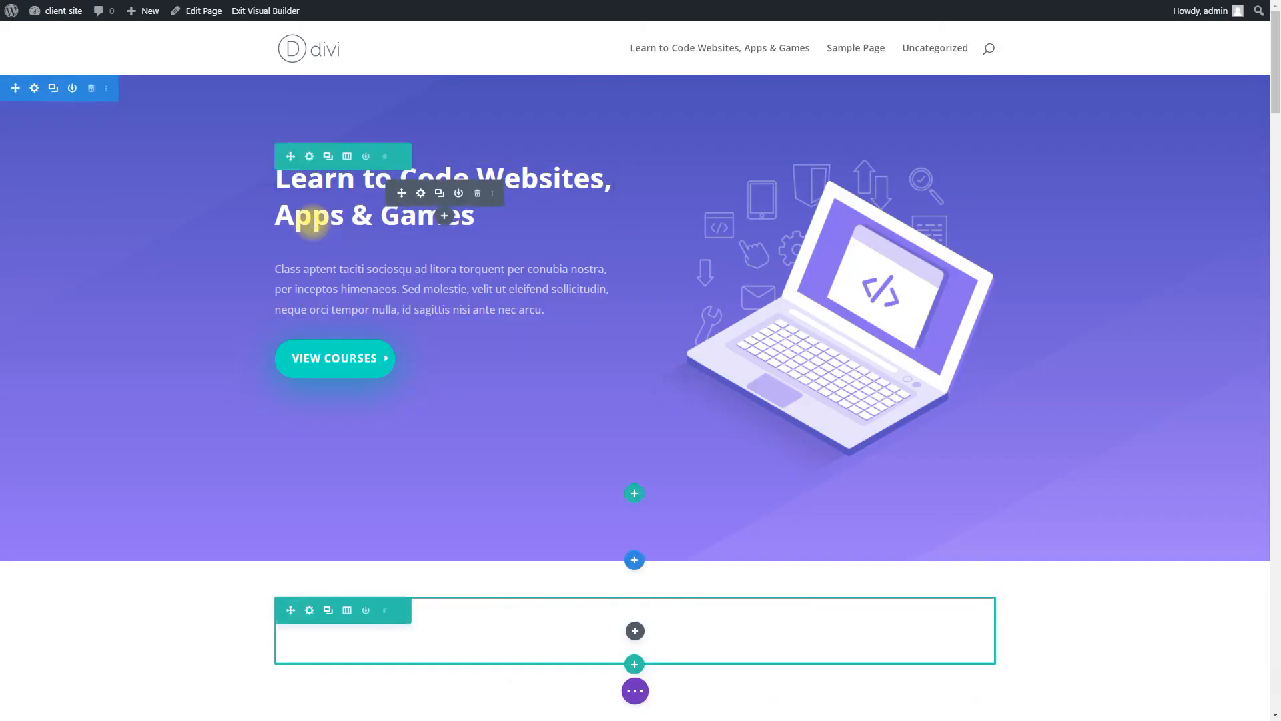
pyautogui.scroll(-4, 309, 294)
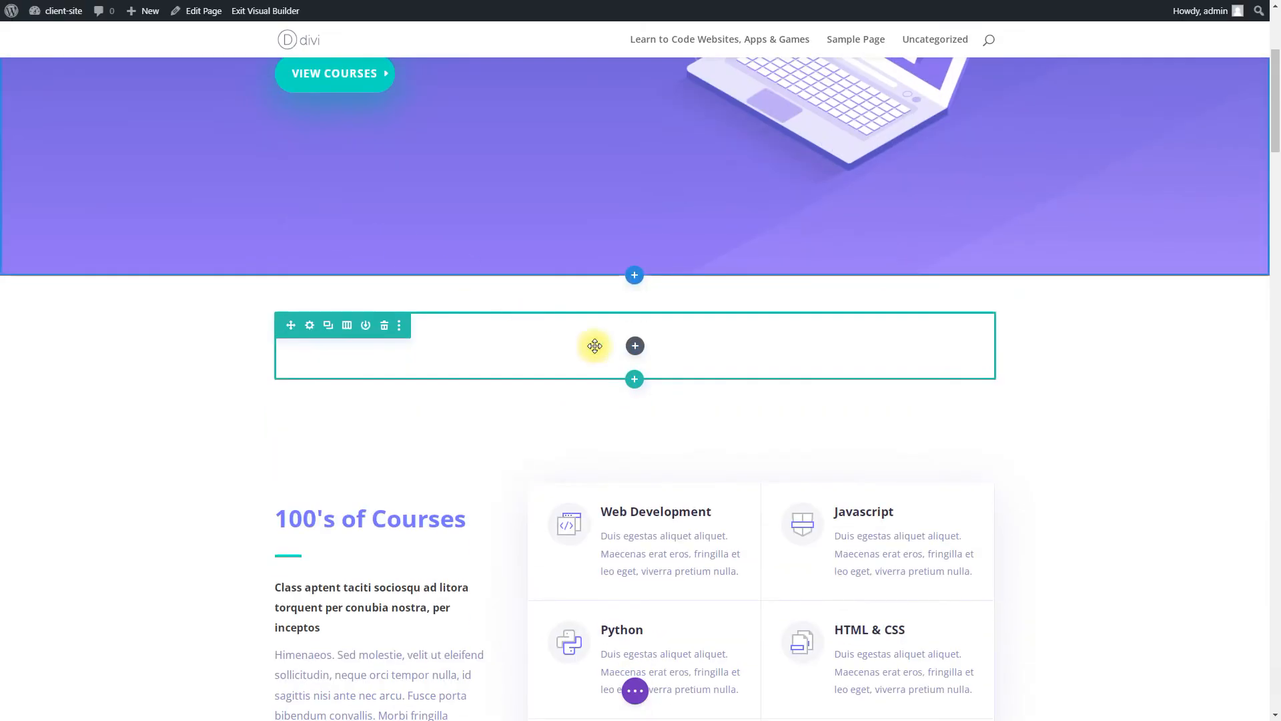
# - Insert a Code module with the campaign 6 Ad Changer shortcode into the empty row
pyautogui.click(635, 345)
pyautogui.write('code')
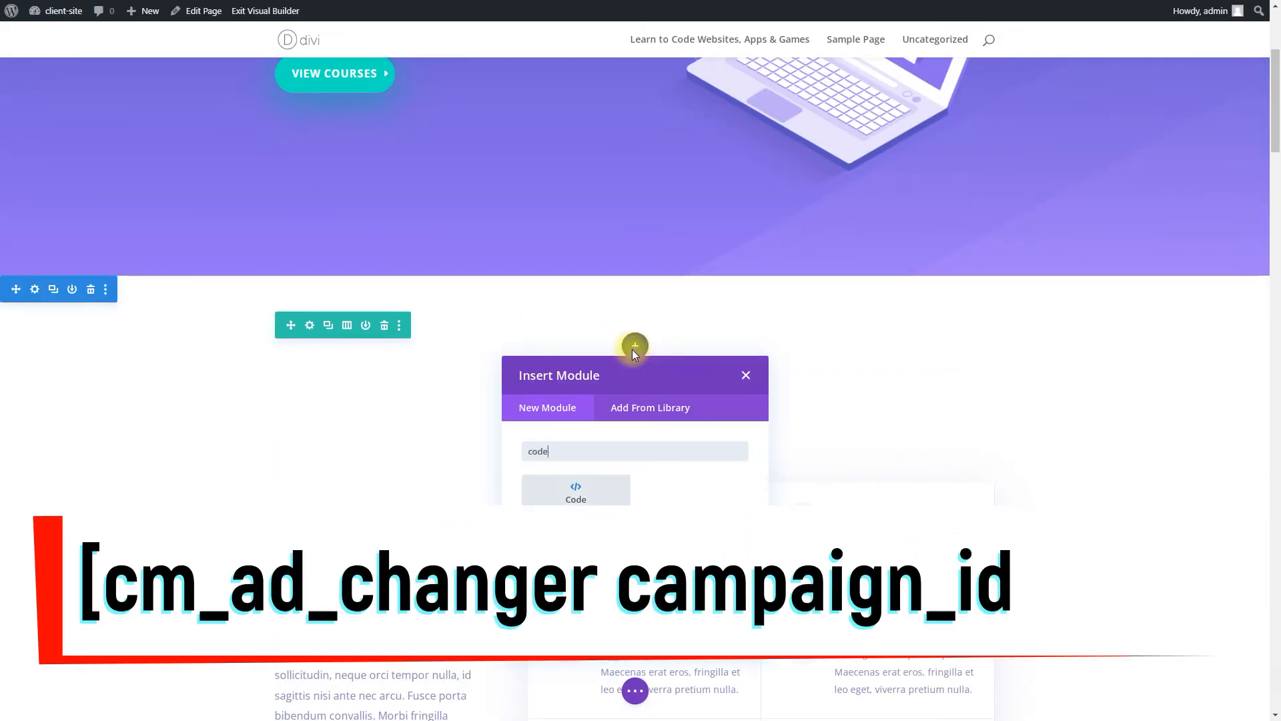
pyautogui.click(575, 486)
pyautogui.click(169, 214)
pyautogui.write('[cm_ad_changer campaign_id="6"]')
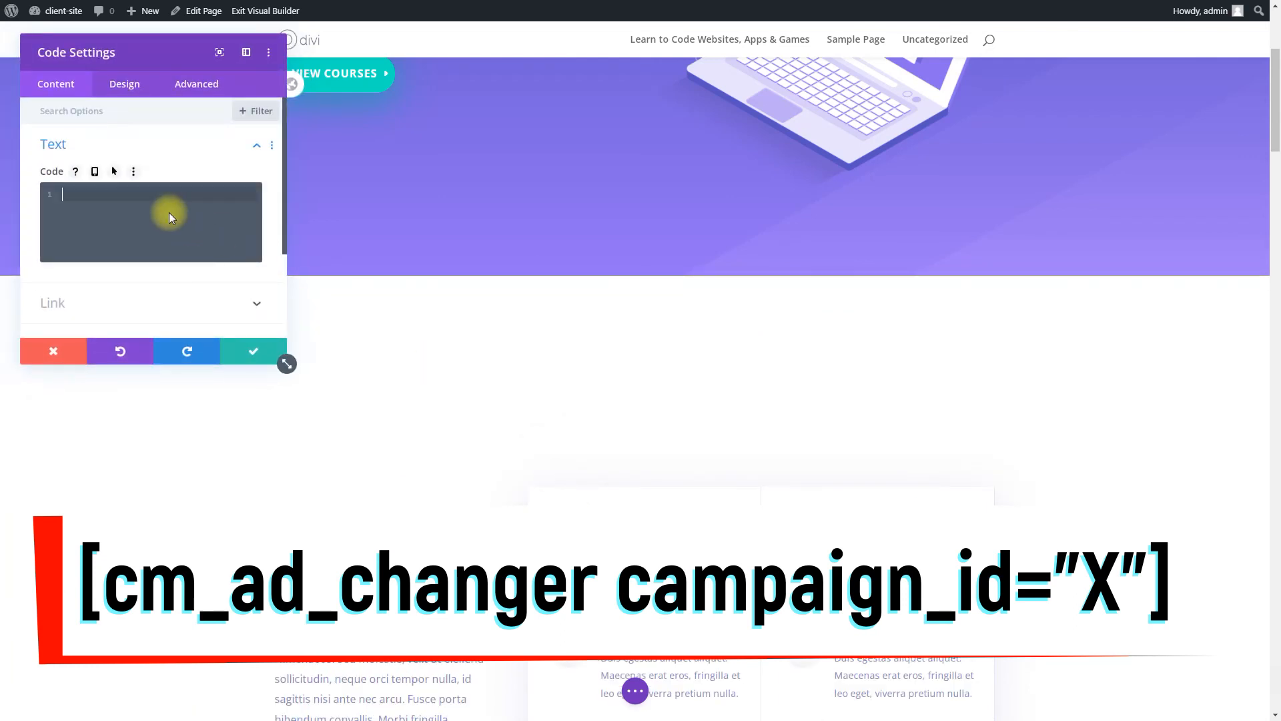
pyautogui.click(244, 353)
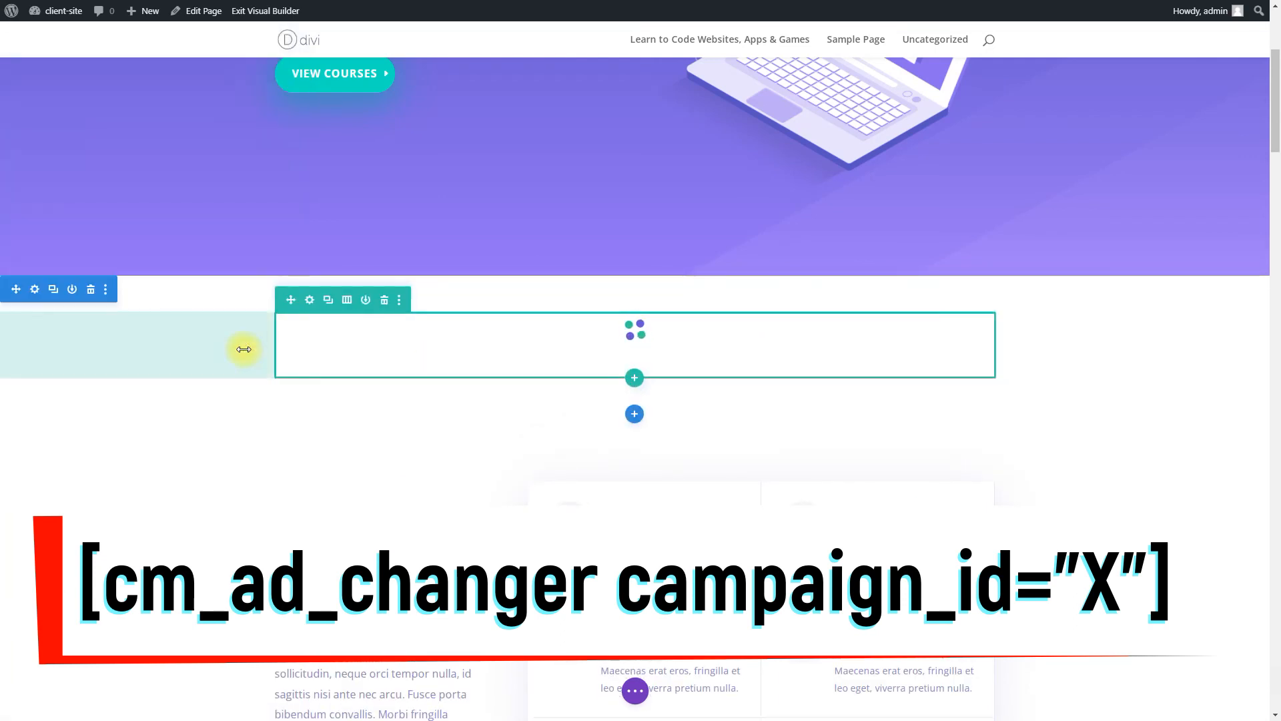
pyautogui.click(634, 690)
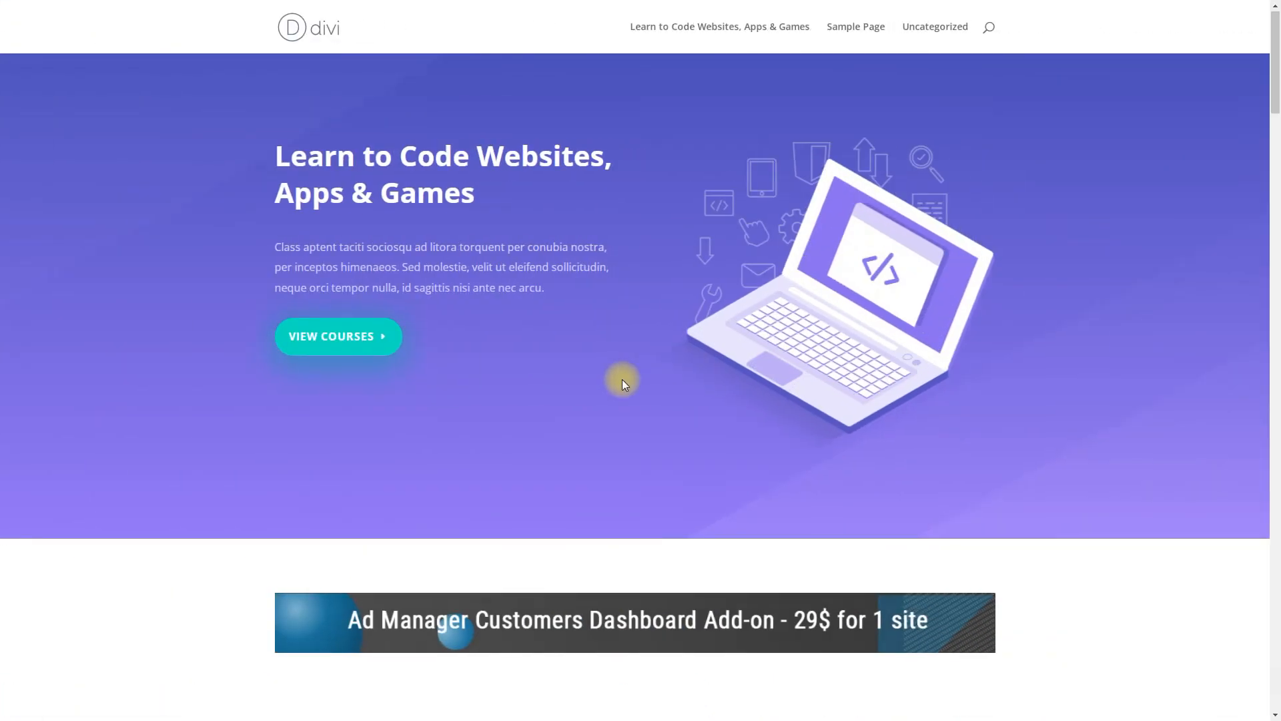
# - Scroll the live Learn to Code page and narrow it to mobile width to watch the banner rotate
pyautogui.scroll(-4, 622, 379)
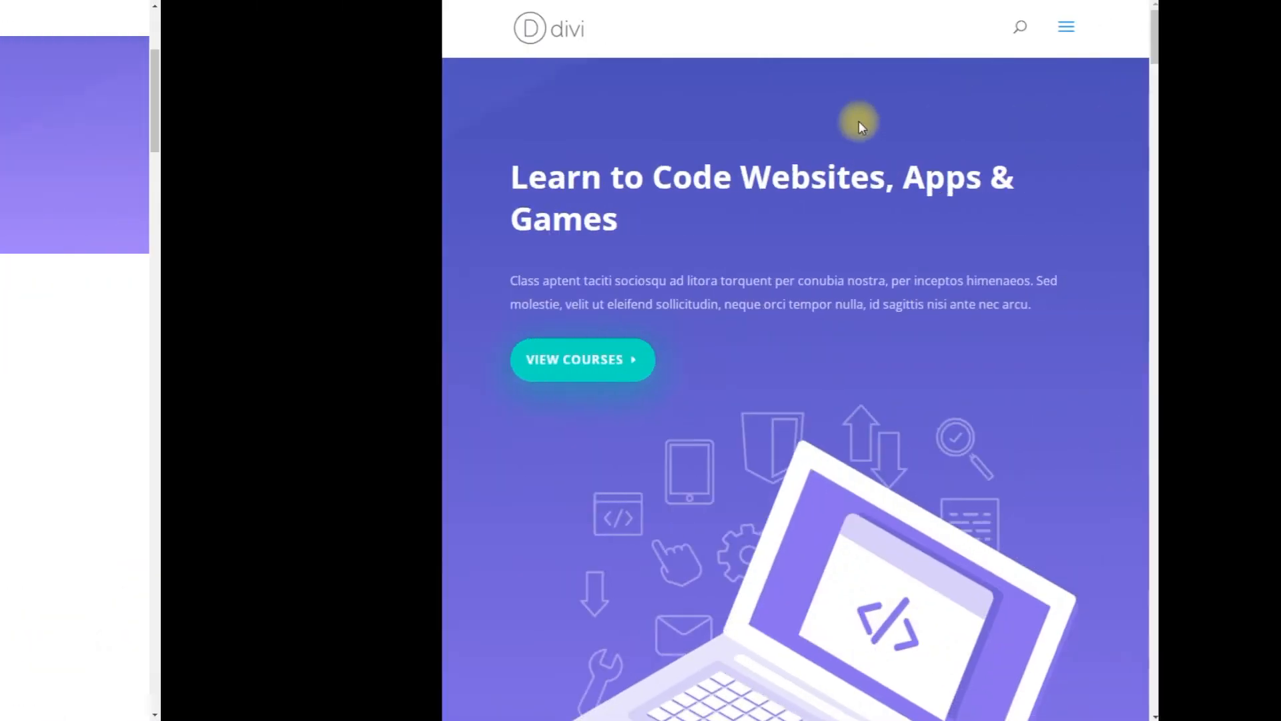
pyautogui.scroll(-10, 698, 121)
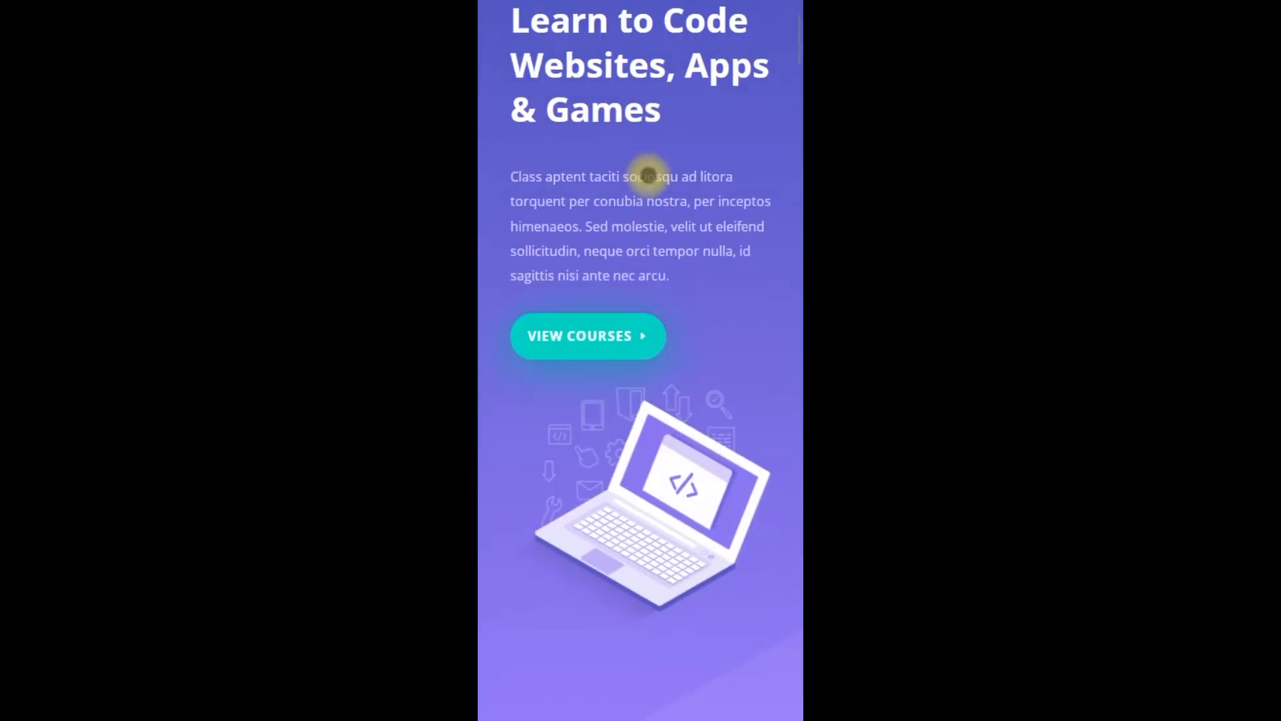
pyautogui.scroll(-4, 646, 171)
pyautogui.moveTo(689, 354); pyautogui.dragTo(702, 157)
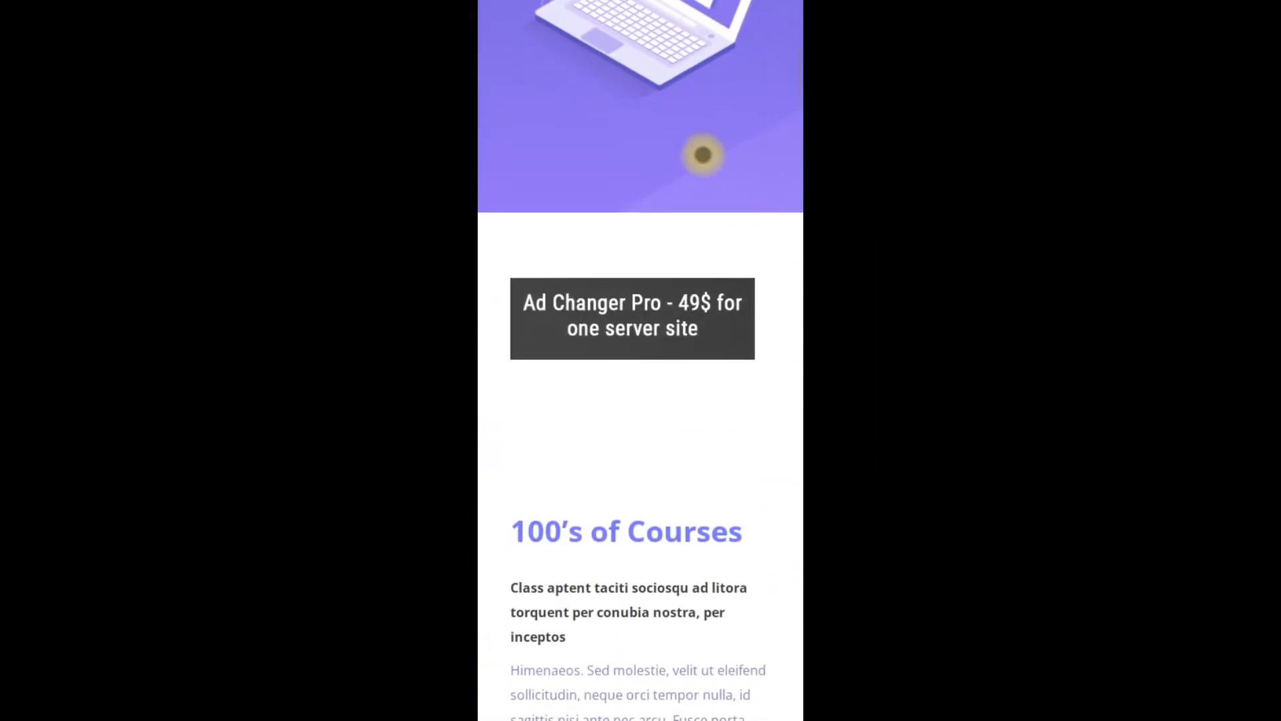
pyautogui.moveTo(689, 432); pyautogui.dragTo(693, 354)
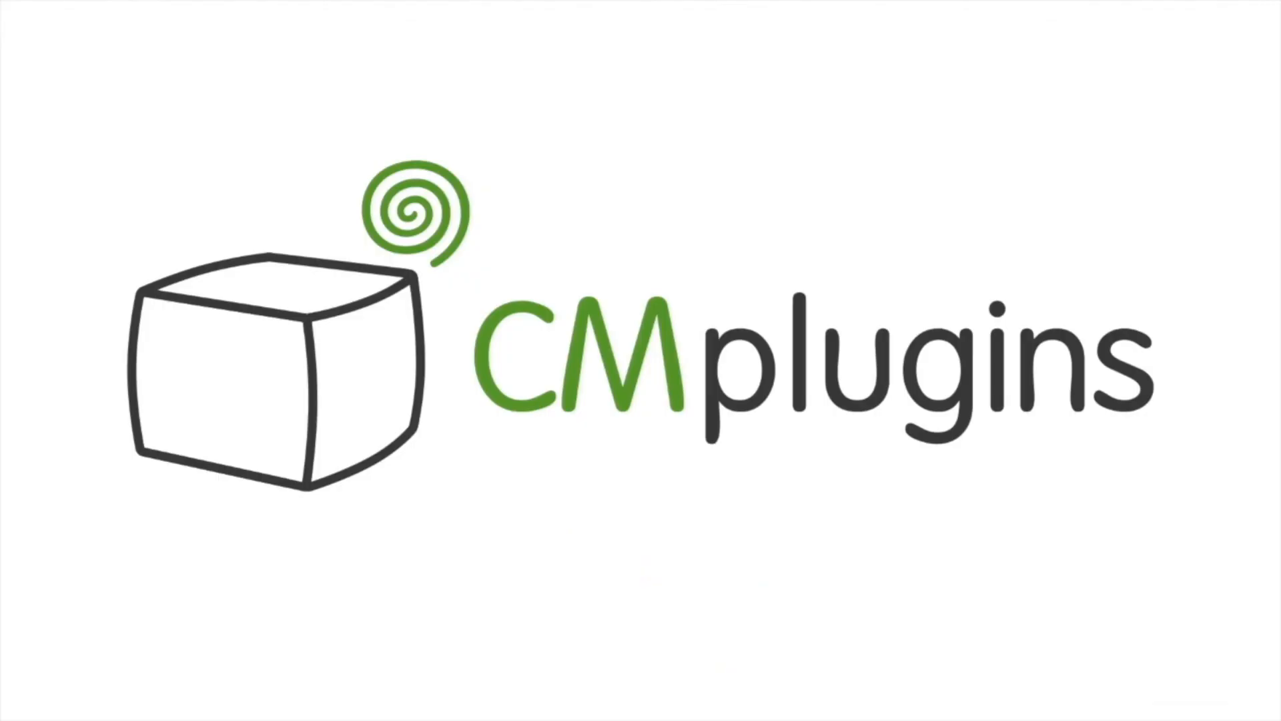